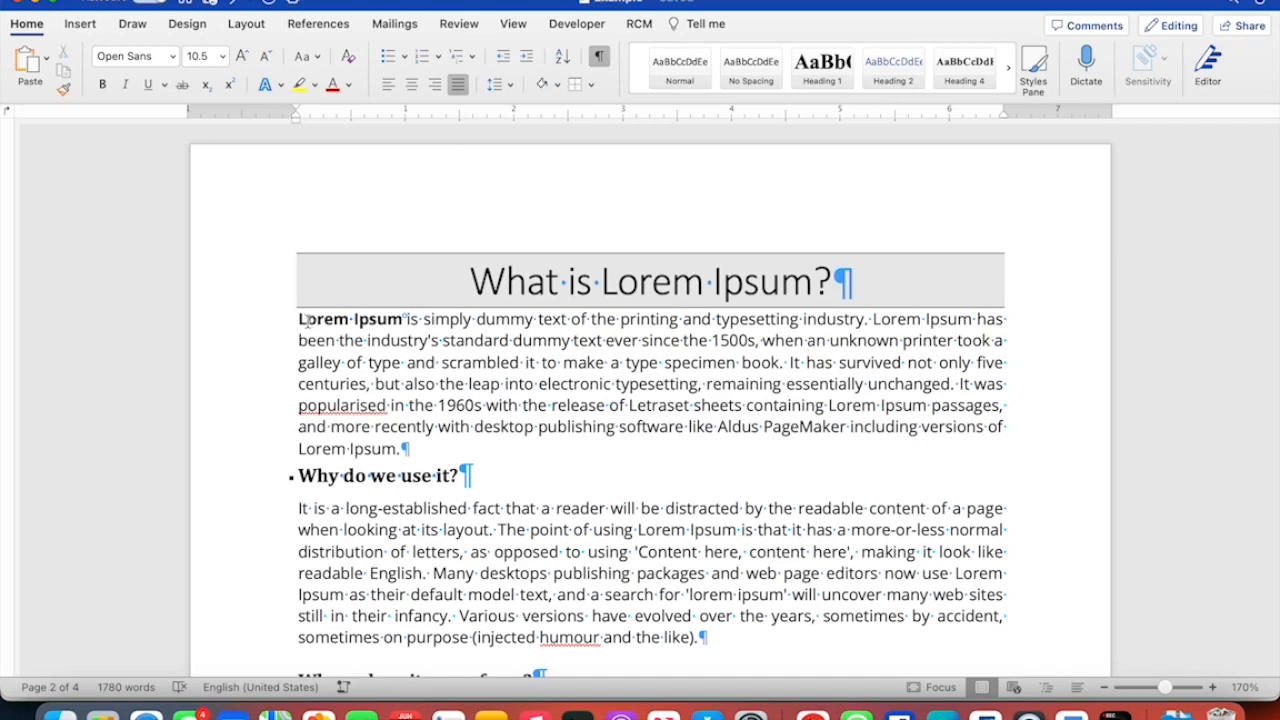
- Format the body text between the first and second "What is Lorem Ipsum?" titles in two columns
left_click_drag(297, 320, 551, 454)
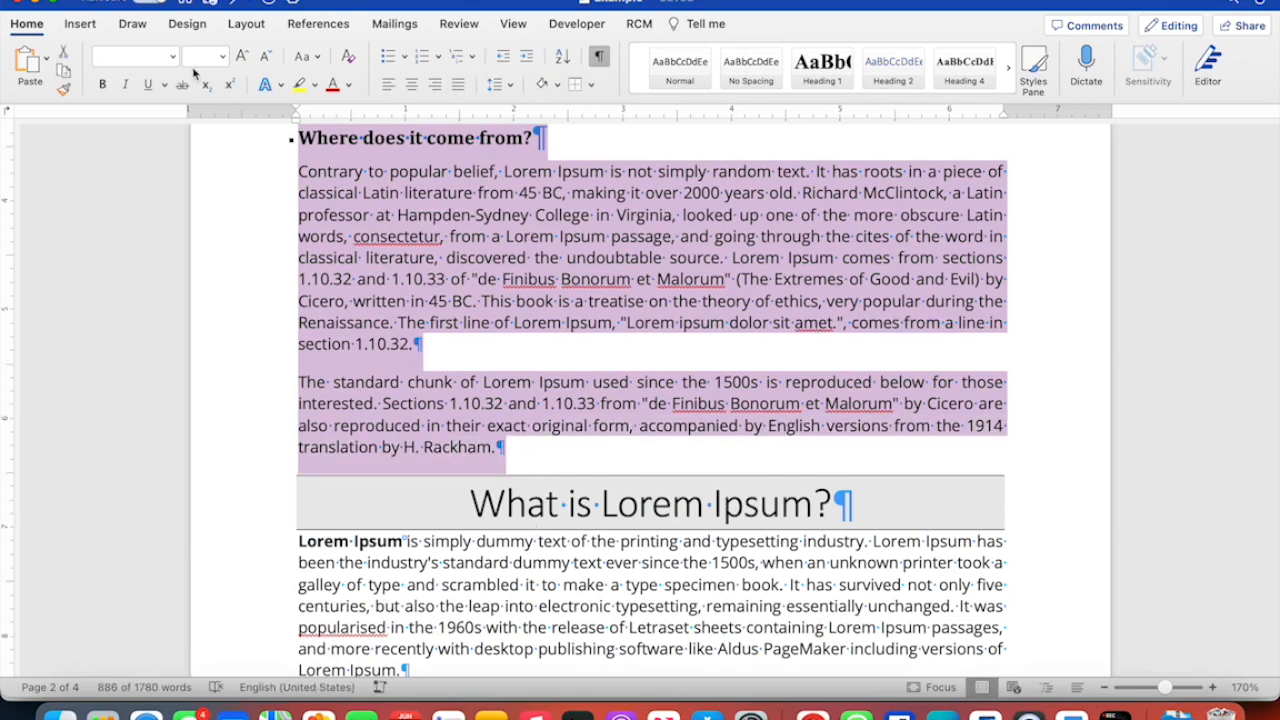
left_click(250, 26)
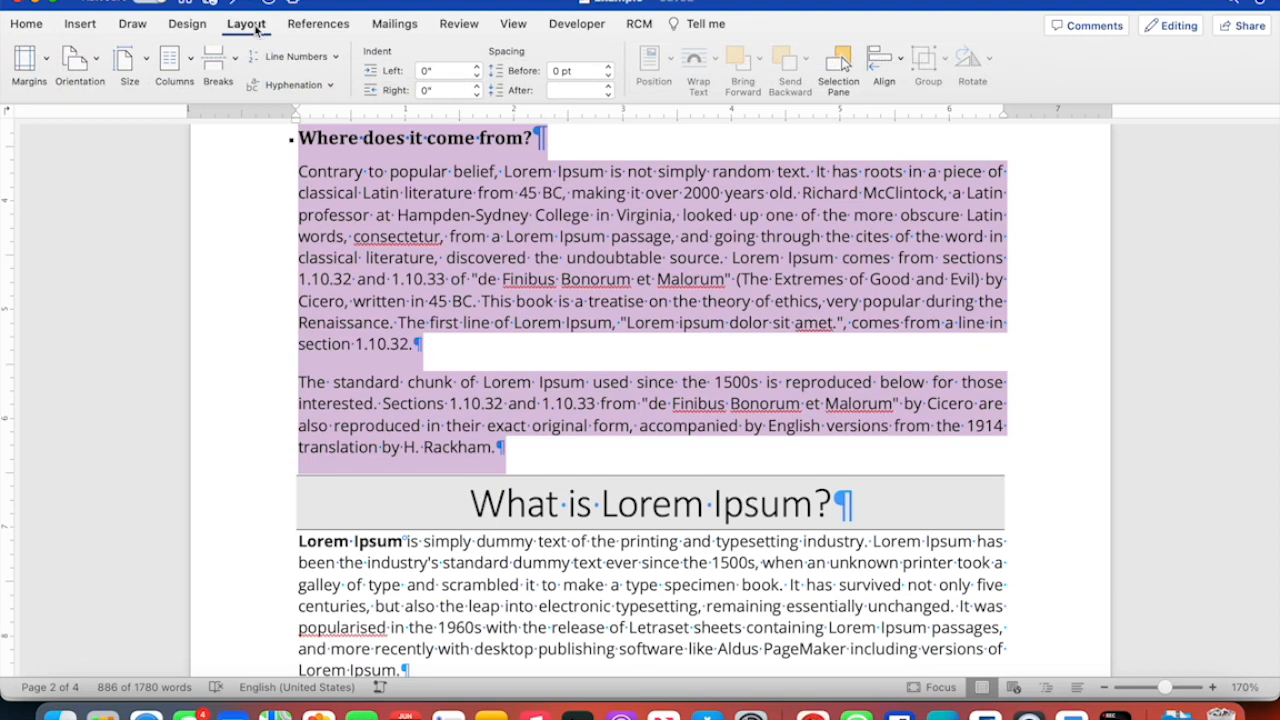
left_click(190, 62)
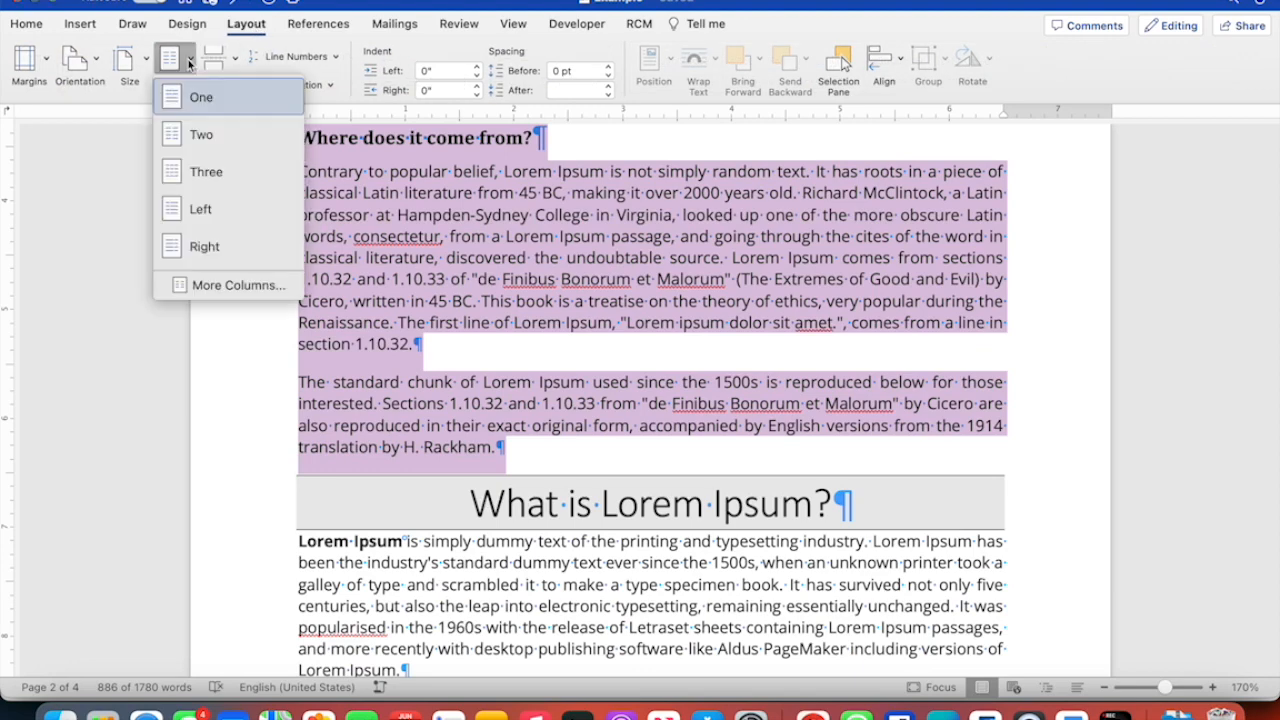
left_click(196, 137)
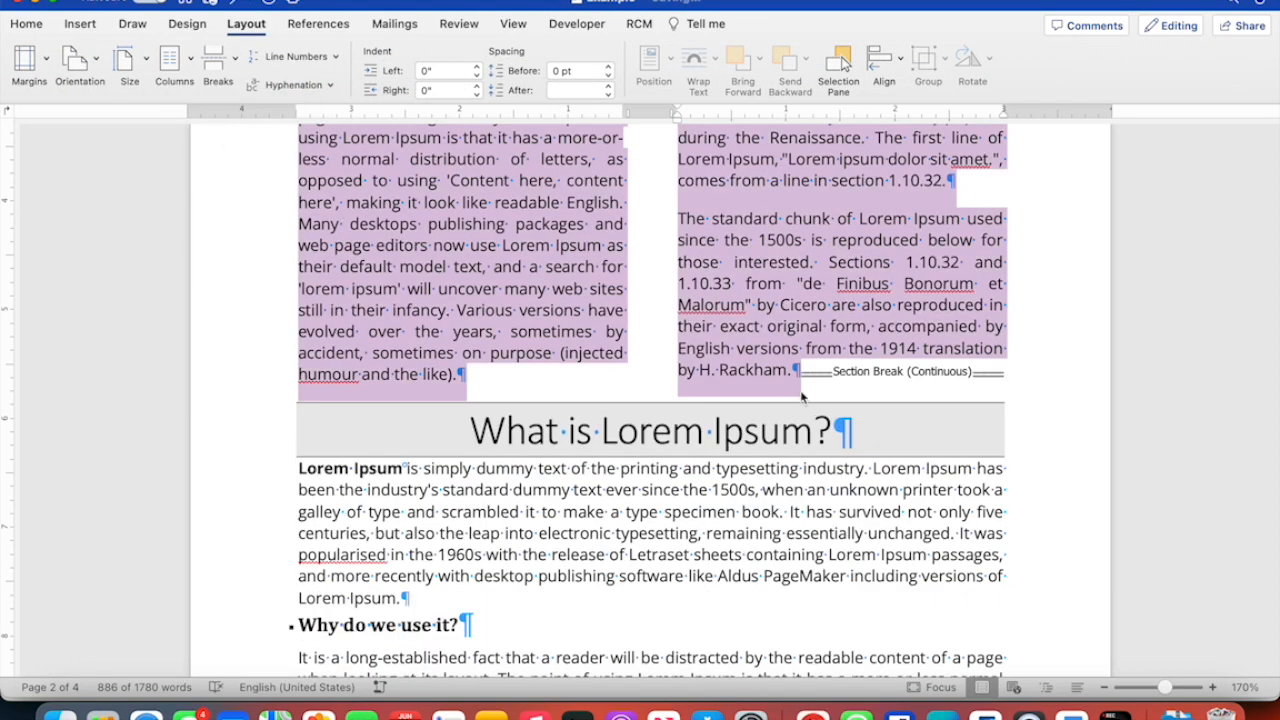
- Insert a page break at the end of the two-column text, just before the second "What is Lorem Ipsum?" title
scroll(801, 380, "up", 5)
scroll(850, 420, "down", 3)
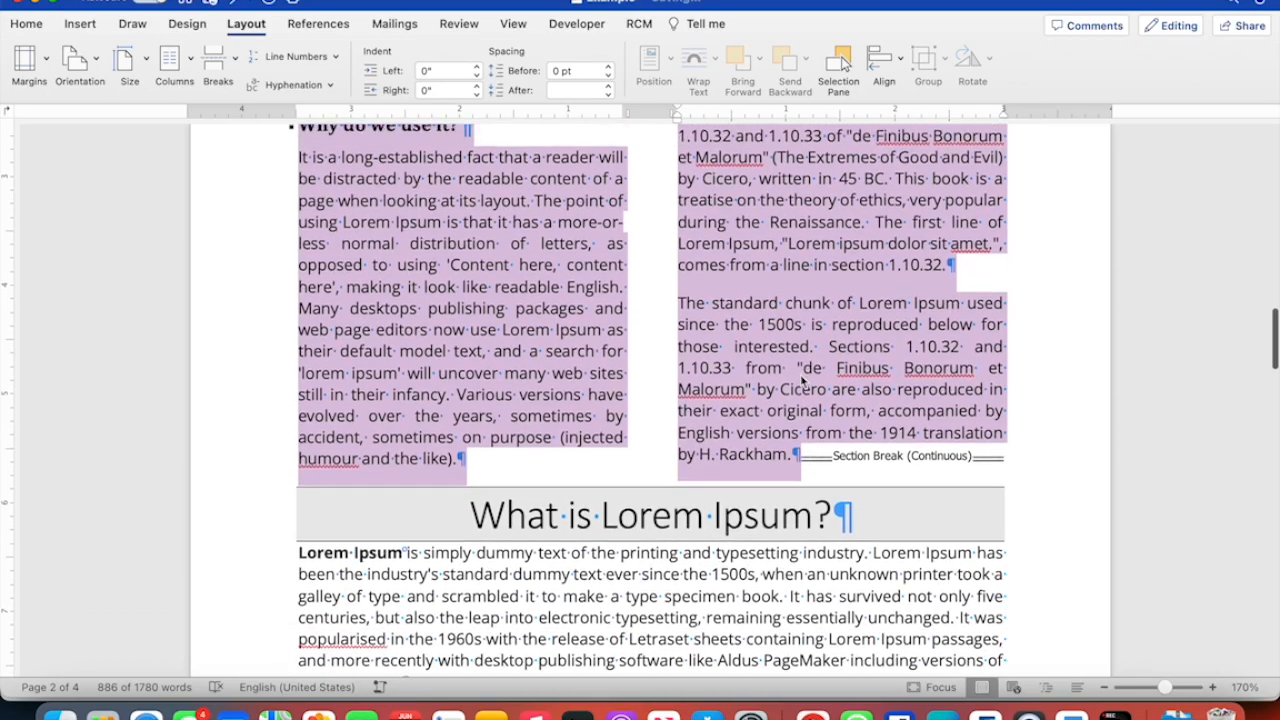
scroll(890, 430, "up", 5)
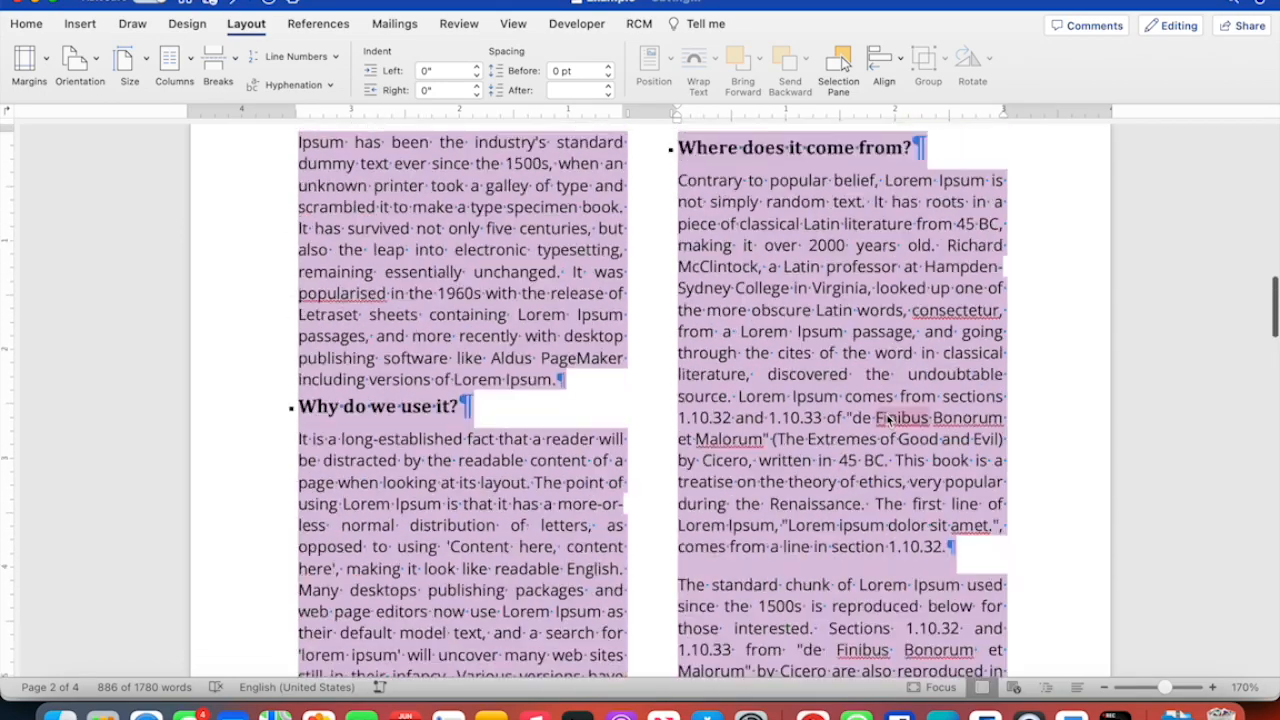
scroll(888, 420, "up", 4)
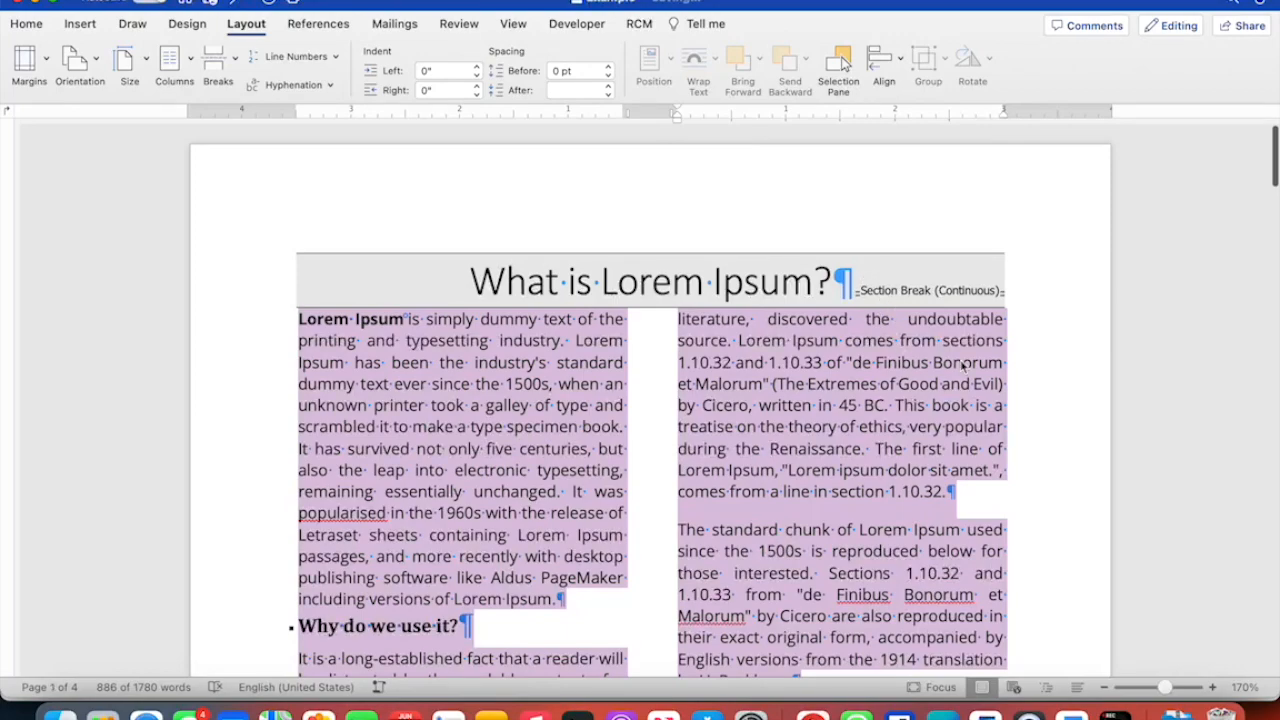
scroll(962, 366, "down", 15)
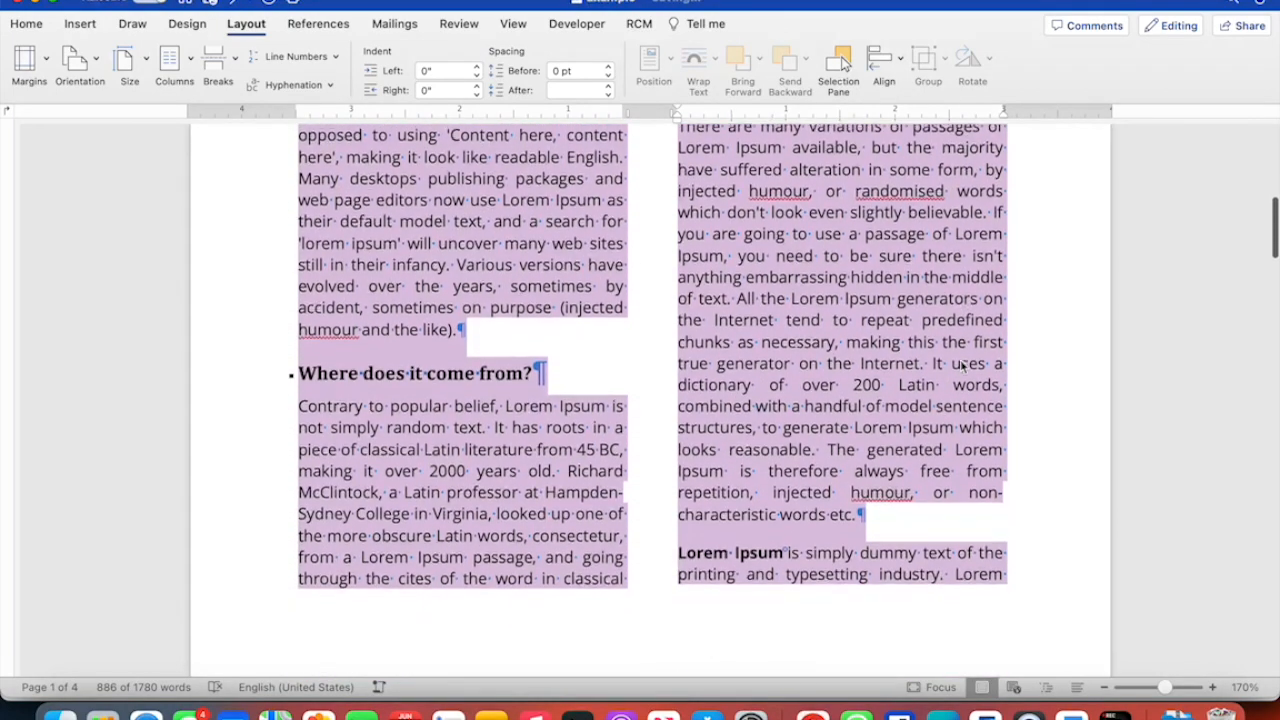
scroll(962, 366, "down", 20)
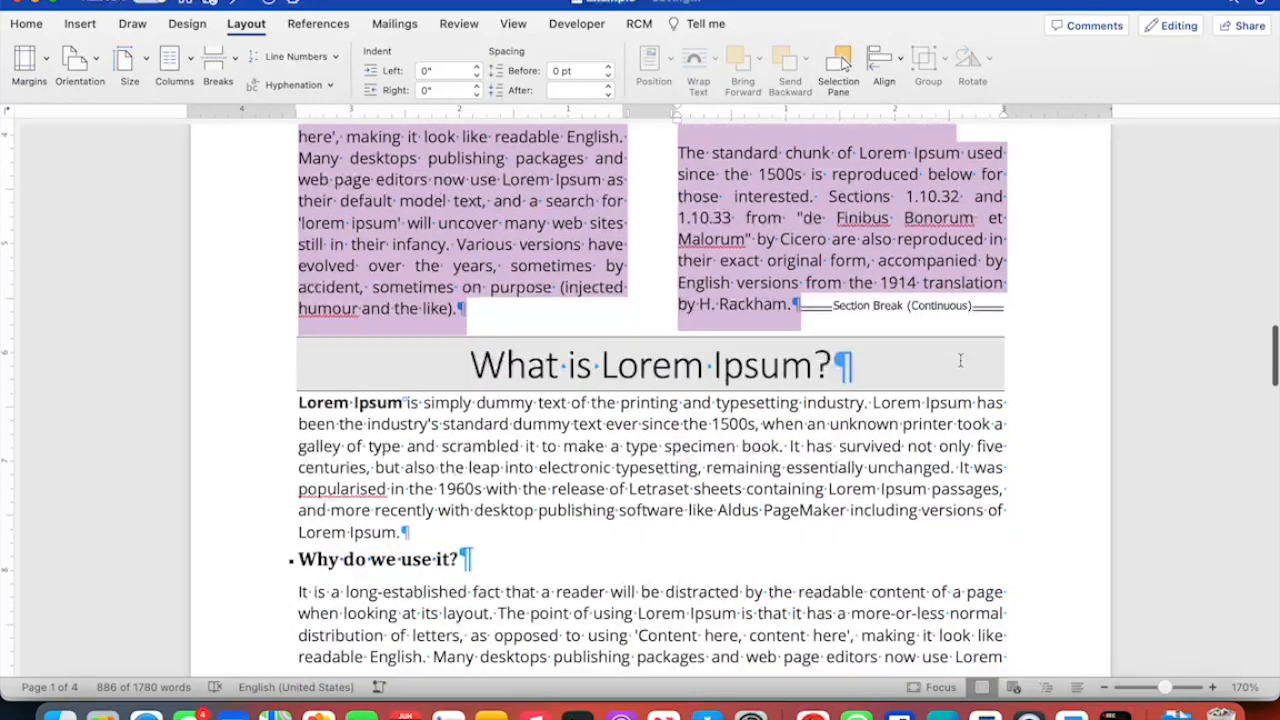
left_click(812, 305)
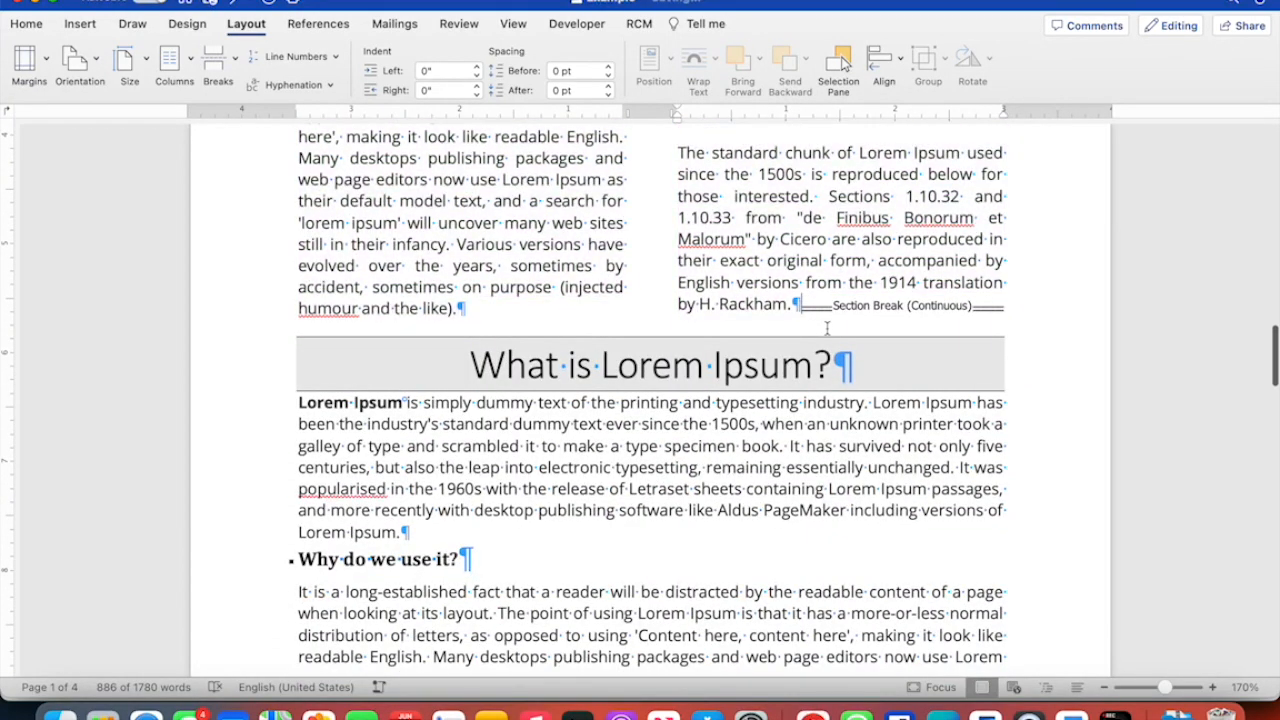
scroll(820, 328, "up", 10)
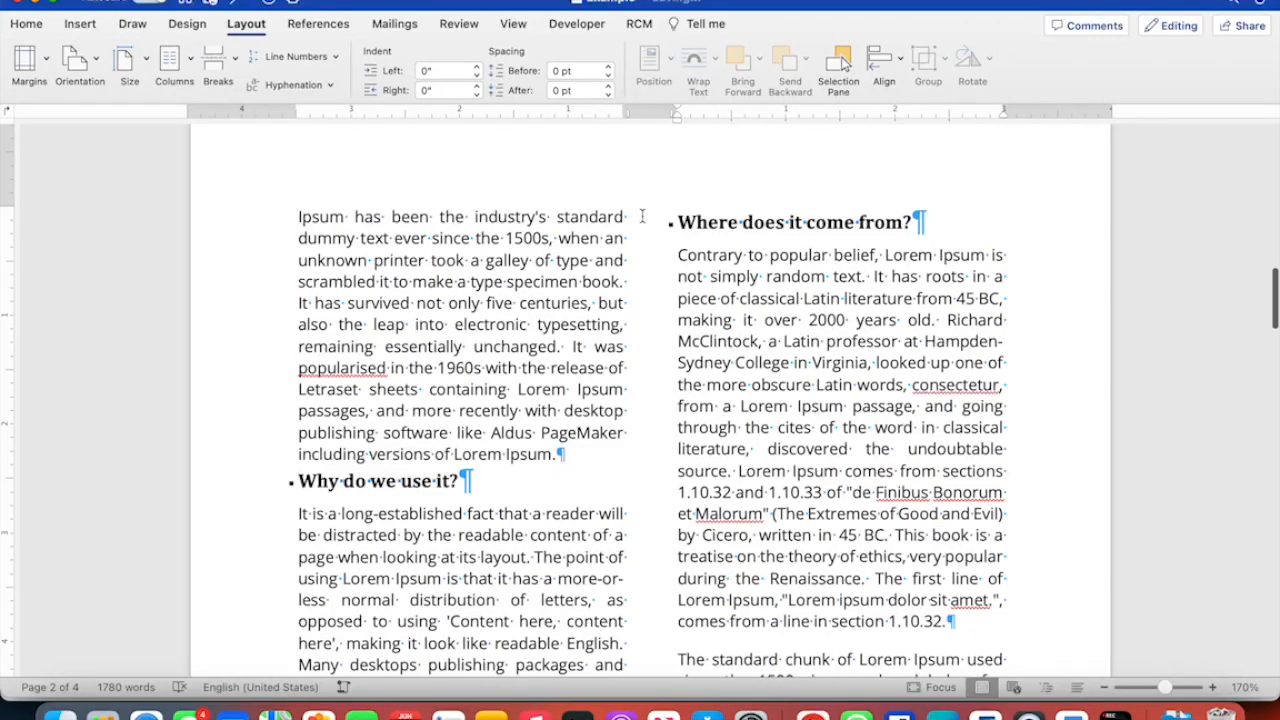
scroll(696, 228, "up", 20)
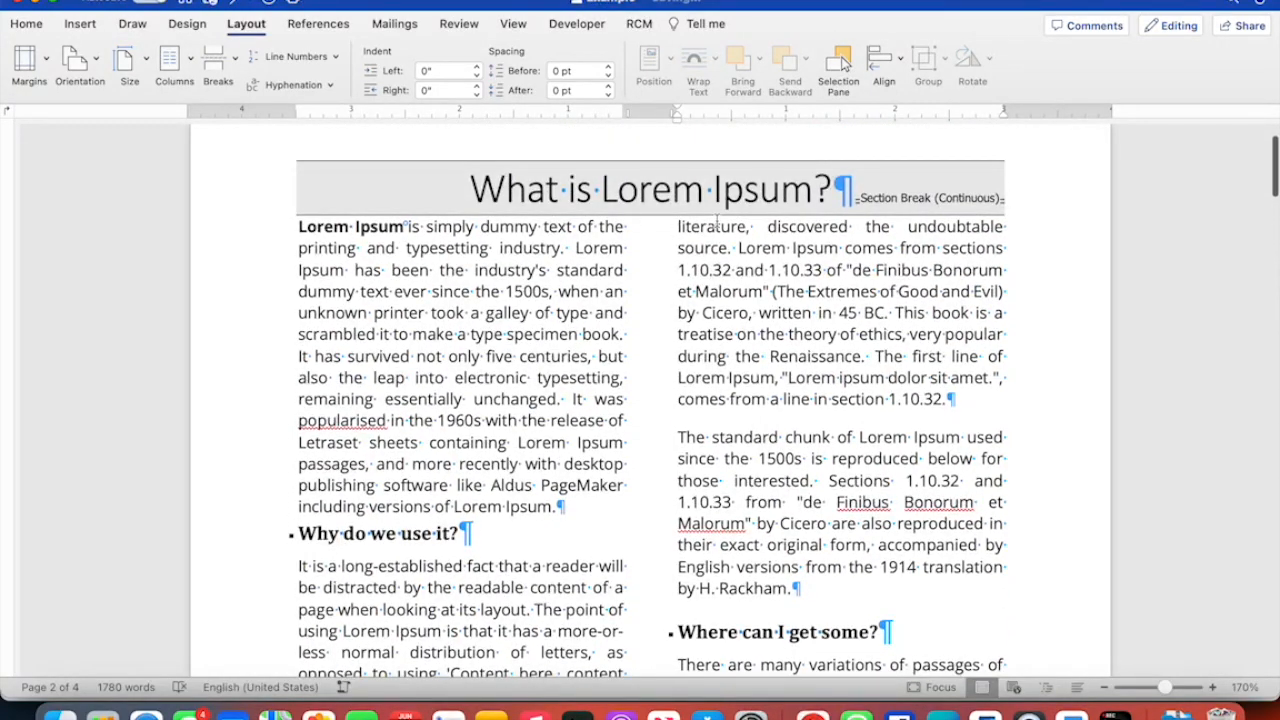
scroll(766, 310, "down", 20)
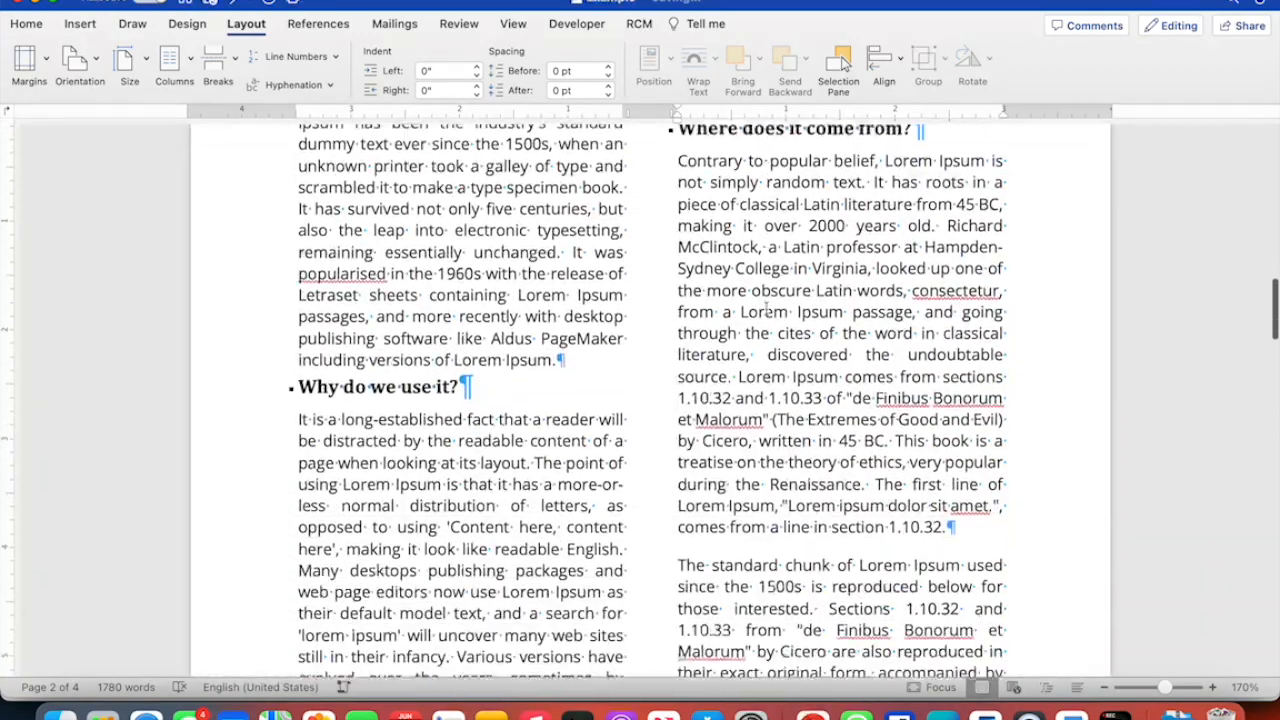
scroll(766, 310, "down", 1)
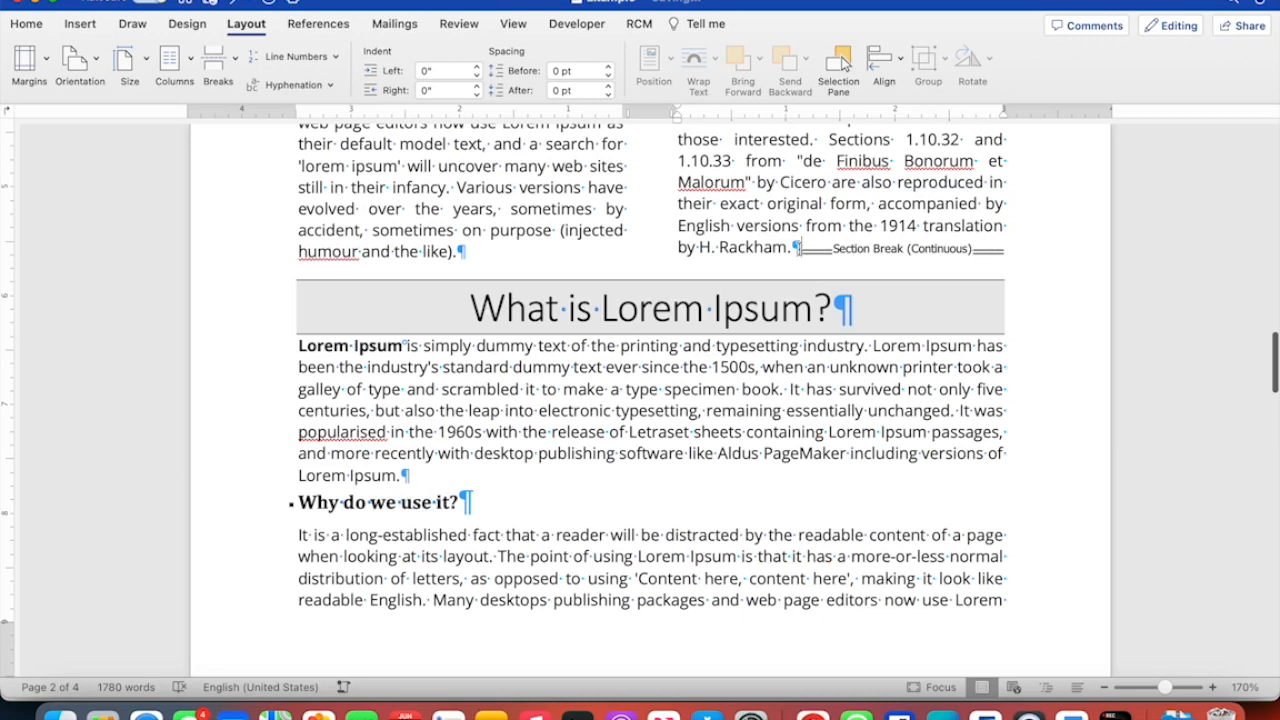
left_click(234, 64)
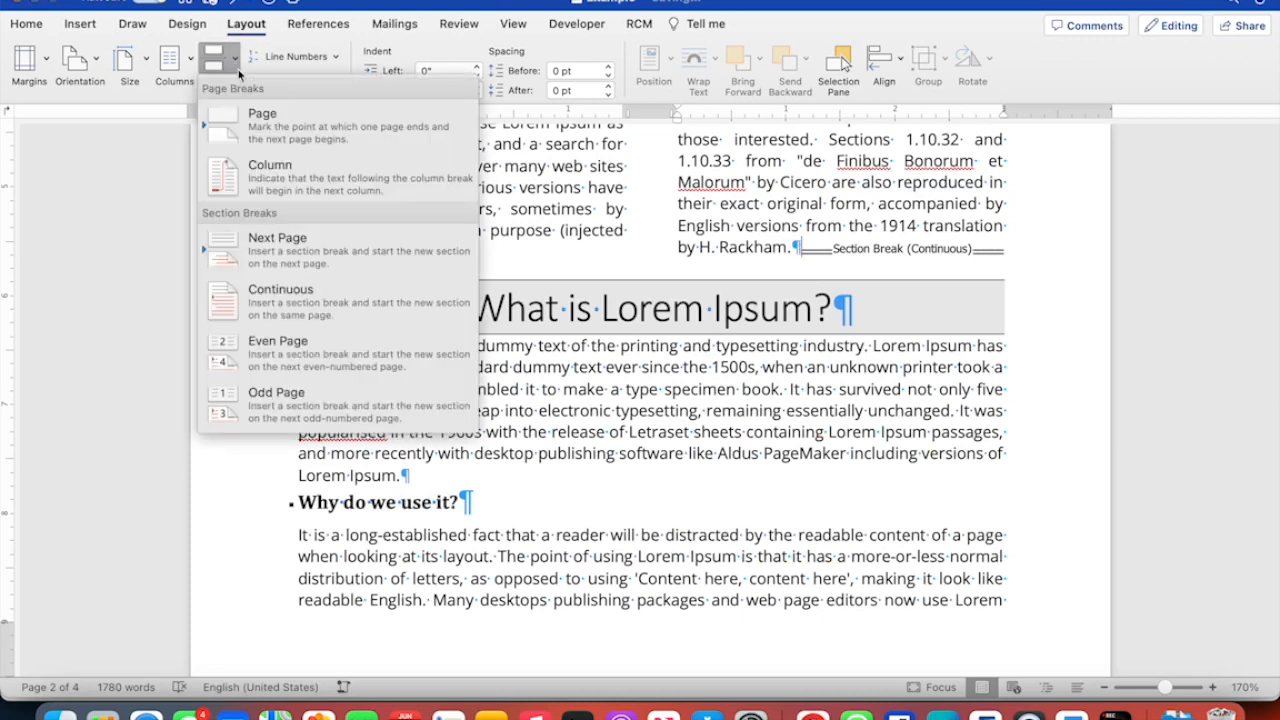
left_click(252, 124)
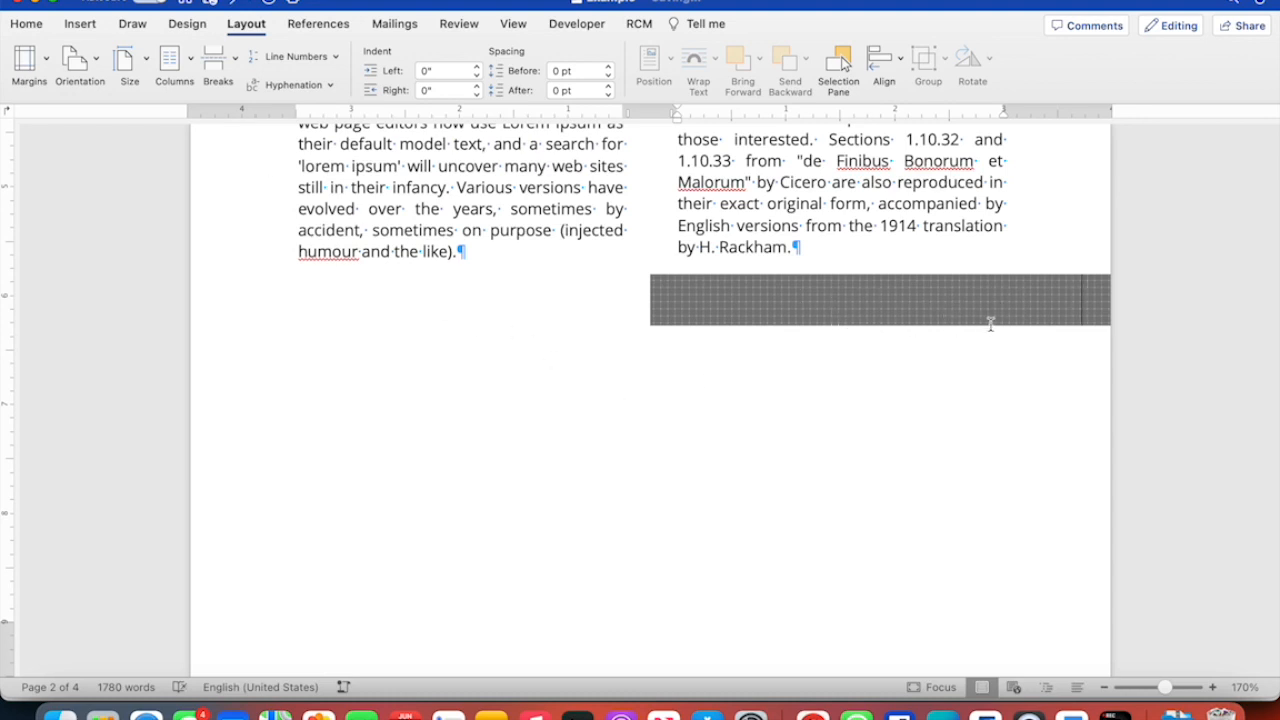
- Check the end of the two-column text and where the second title starts after the page break
left_click(968, 388)
left_click(721, 397)
left_click(971, 418)
scroll(866, 520, "down", 2)
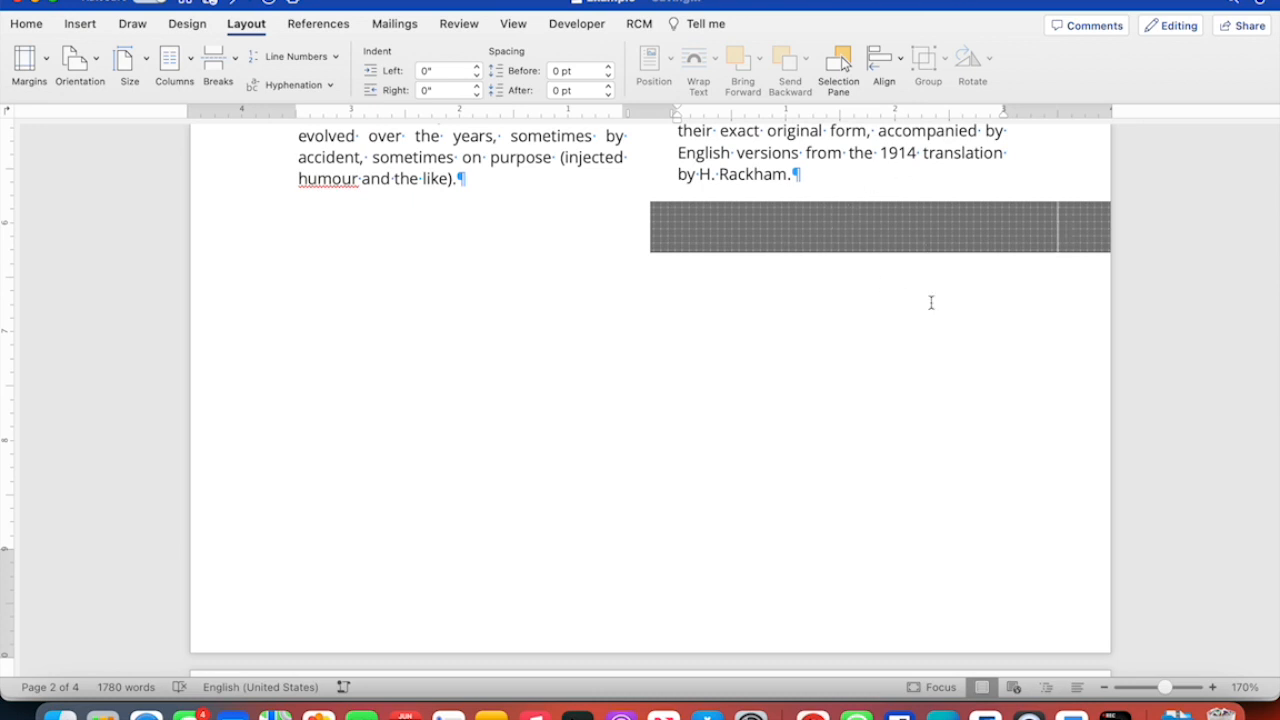
scroll(931, 302, "down", 10)
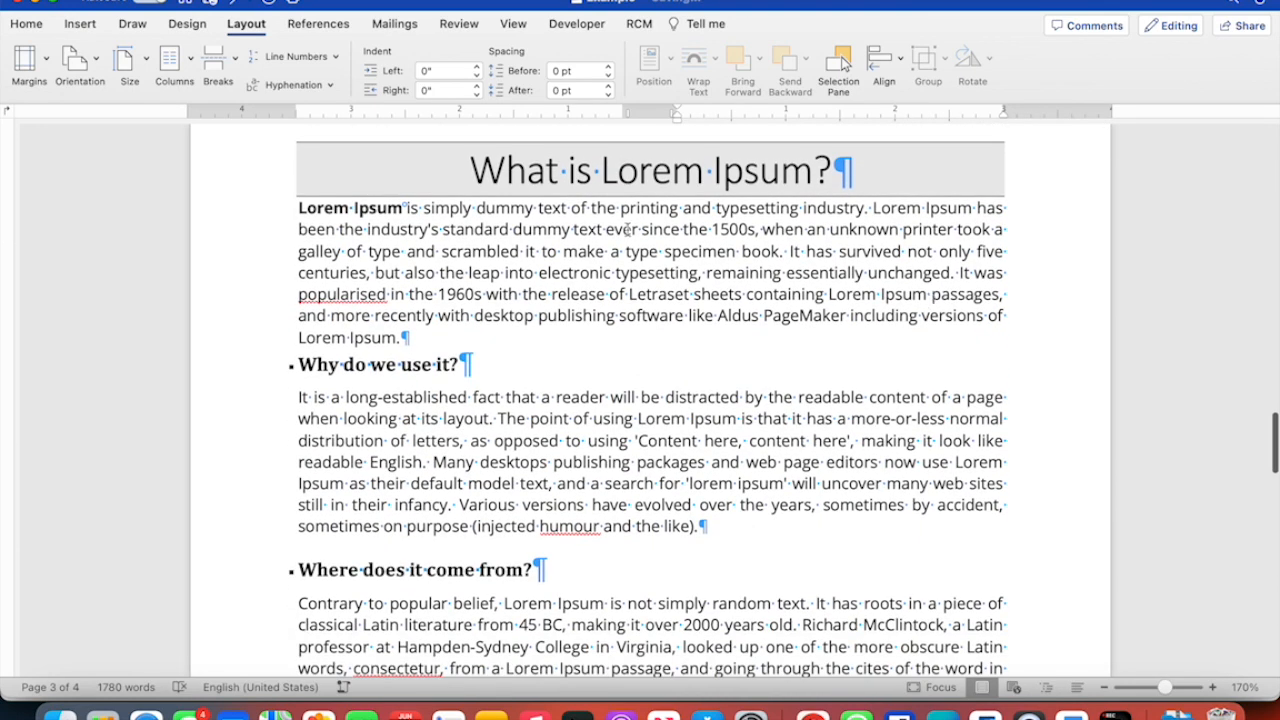
scroll(600, 490, "up", 10)
scroll(600, 480, "down", 10)
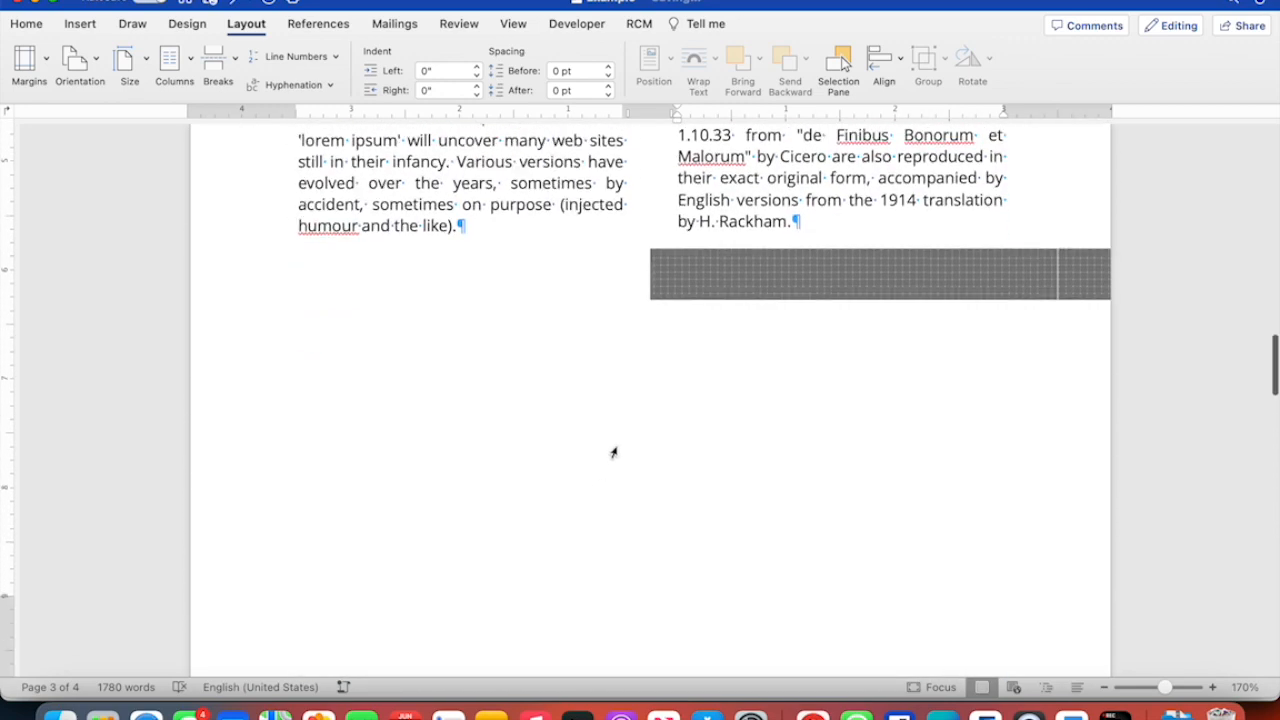
scroll(616, 446, "up", 2)
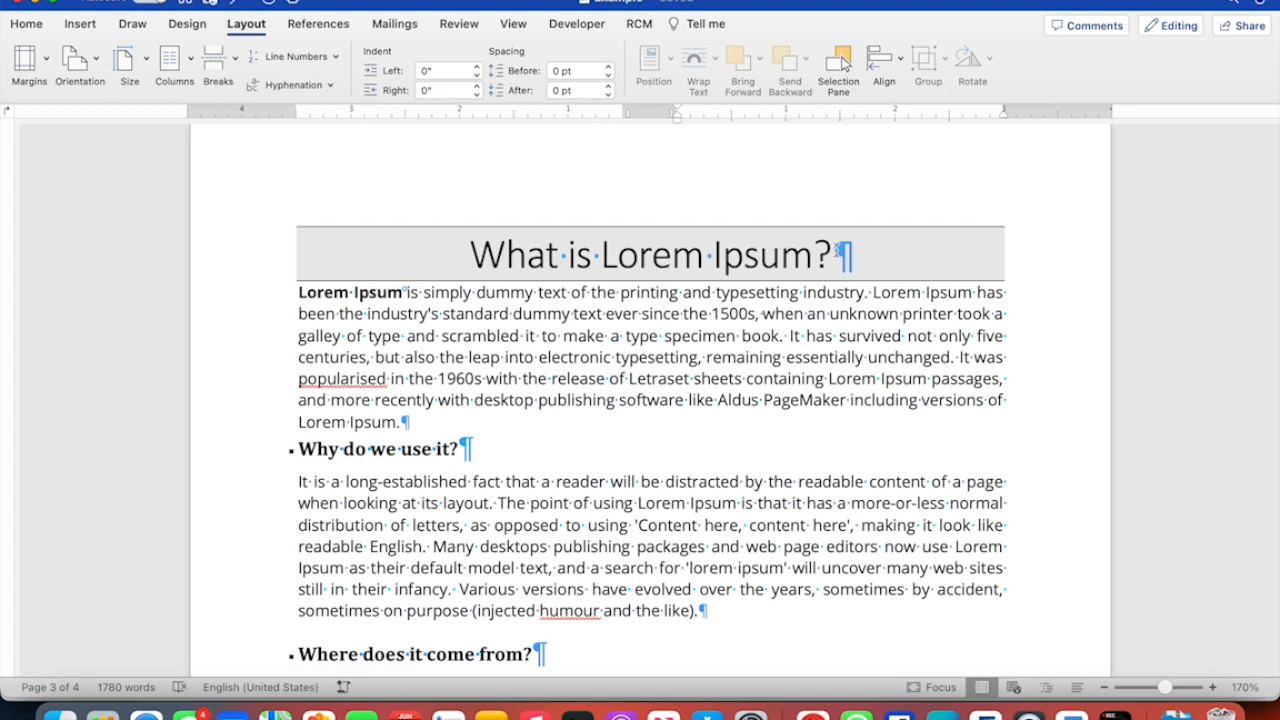
- Insert a continuous section break directly after the "What is Lorem Ipsum?" title on page 3
left_click(834, 257)
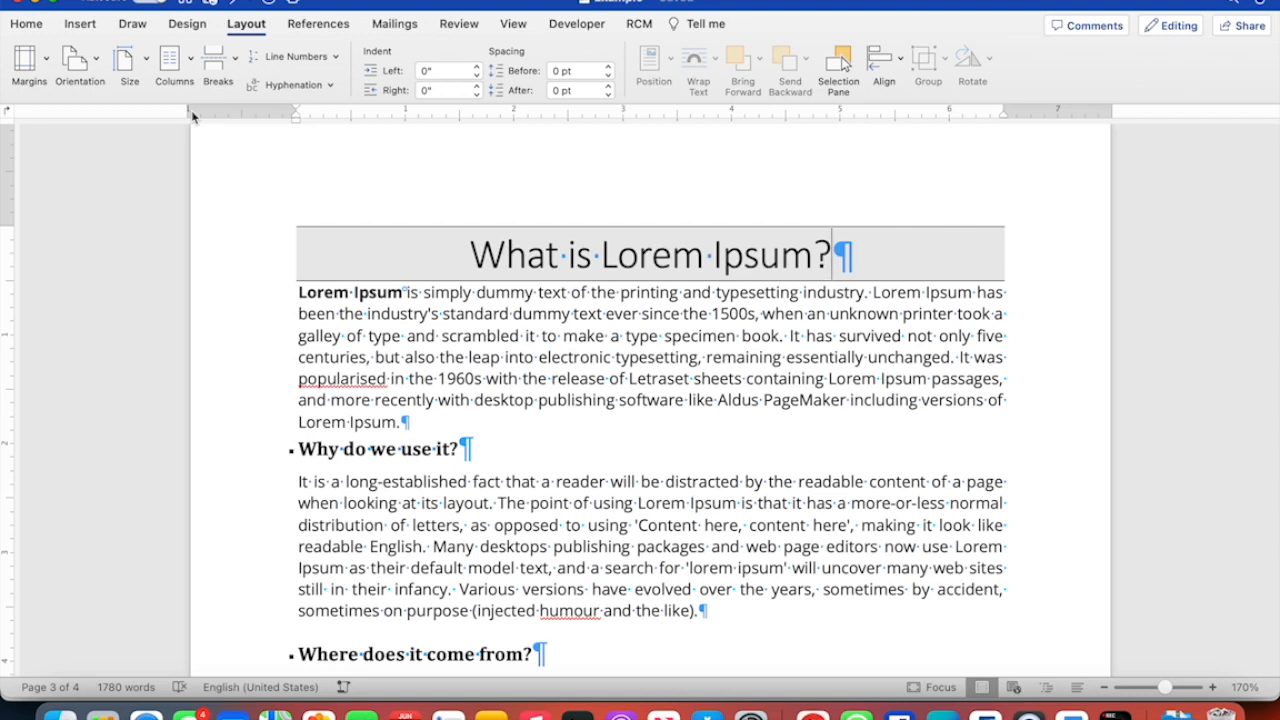
left_click(235, 73)
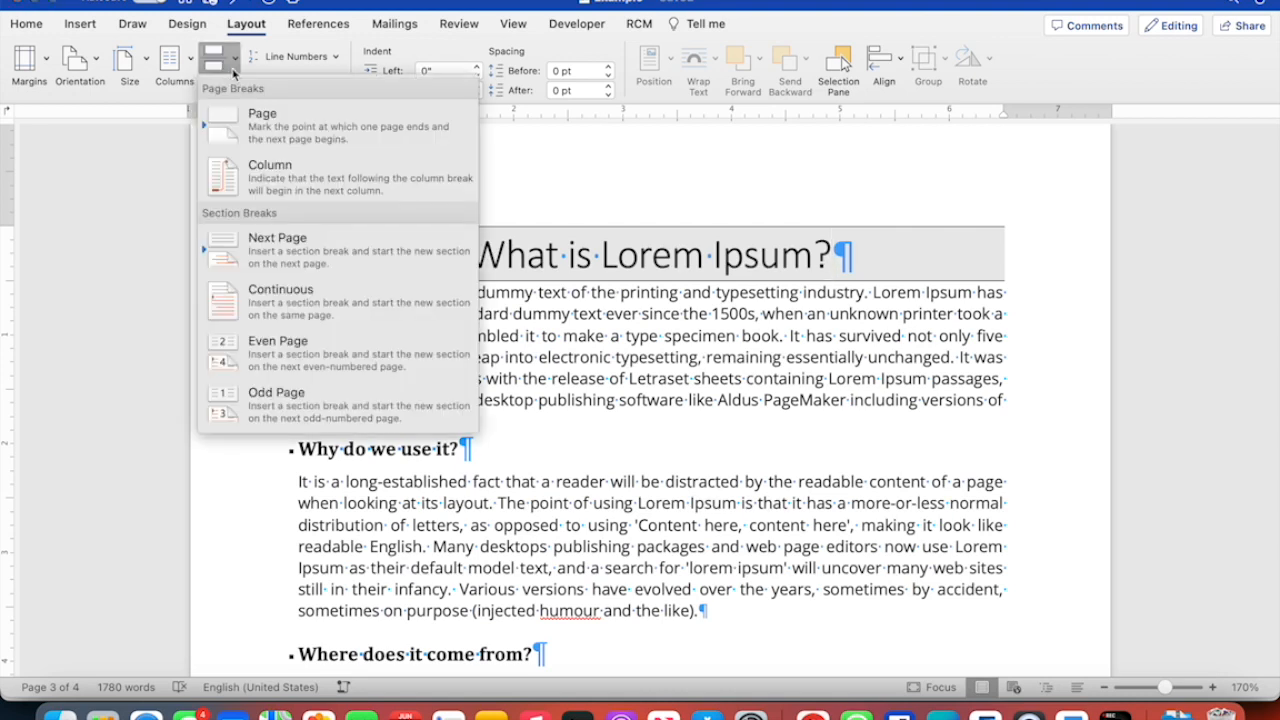
left_click(294, 302)
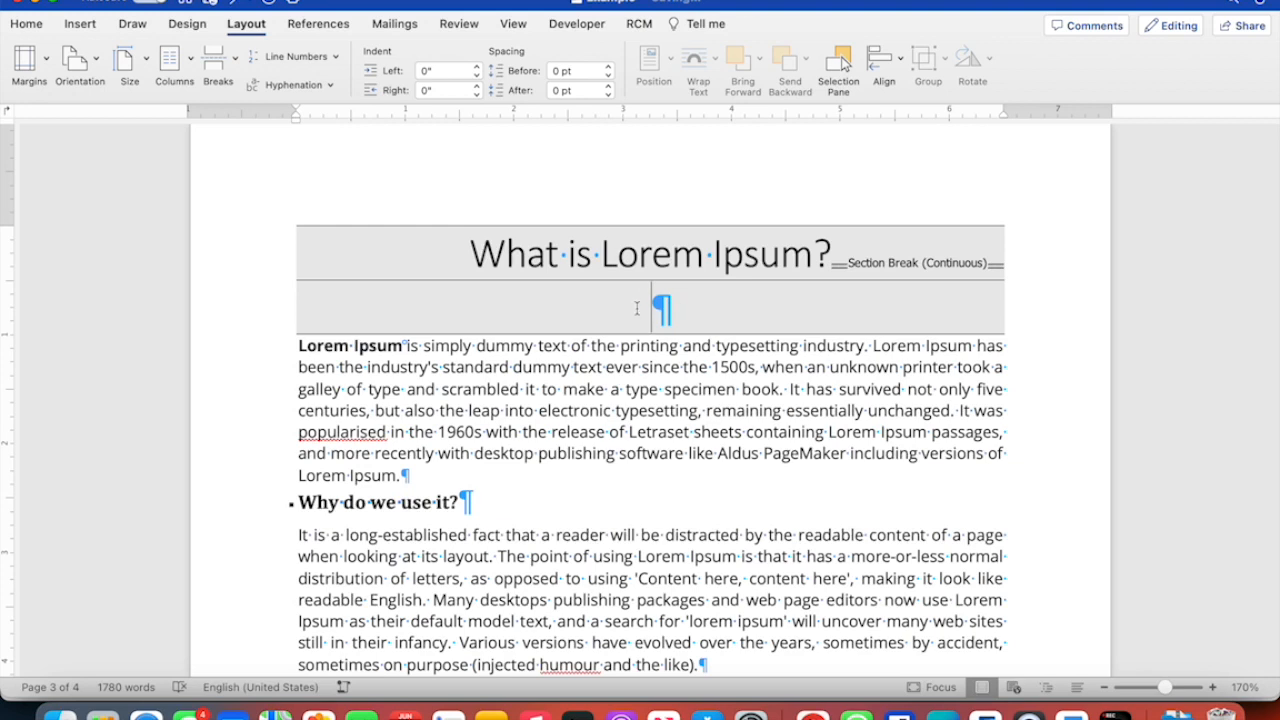
- Delete the title's question mark and the empty title-styled line beneath the continuous section break on page 3
key("BackSpace")
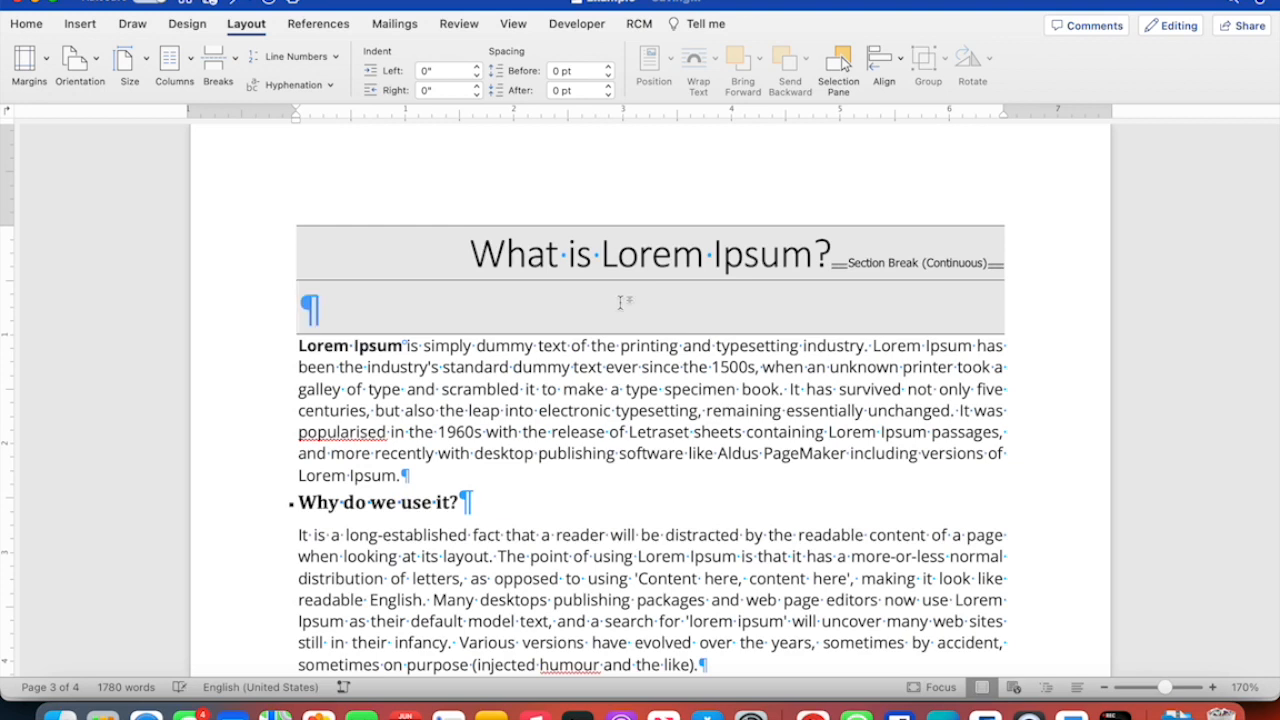
key("BackSpace")
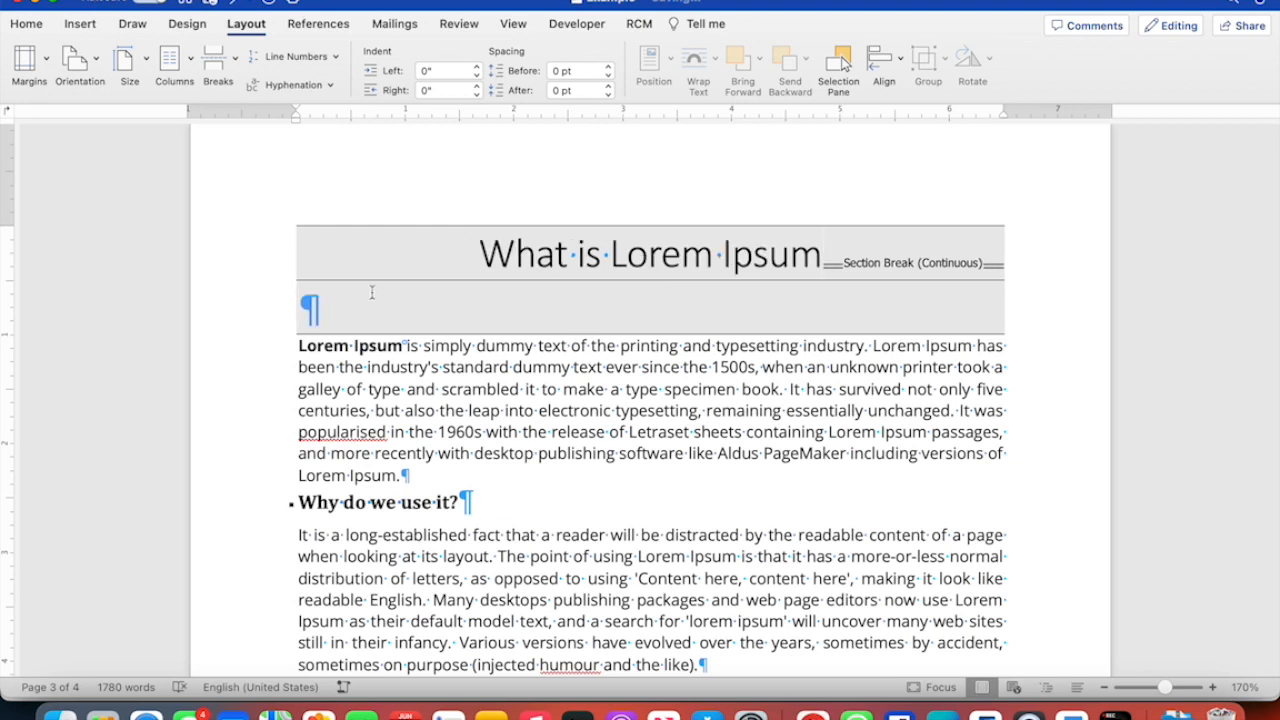
left_click(328, 311)
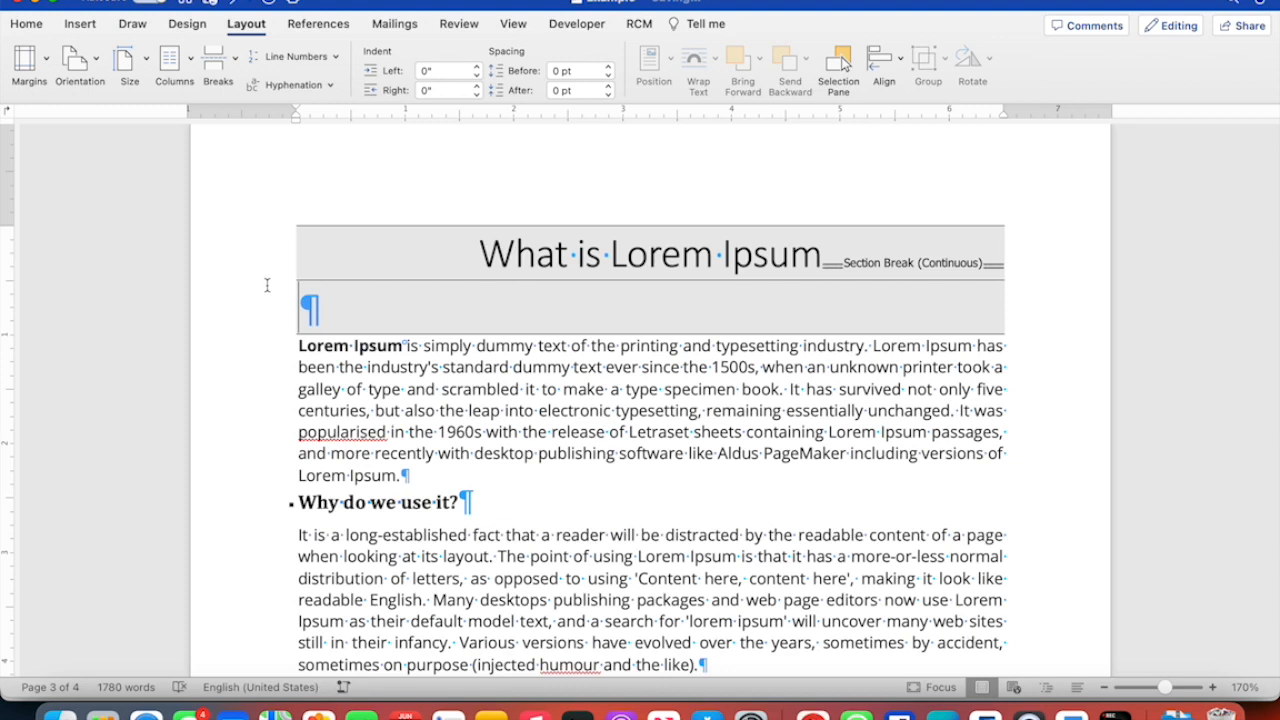
double_click(311, 316)
key("Delete")
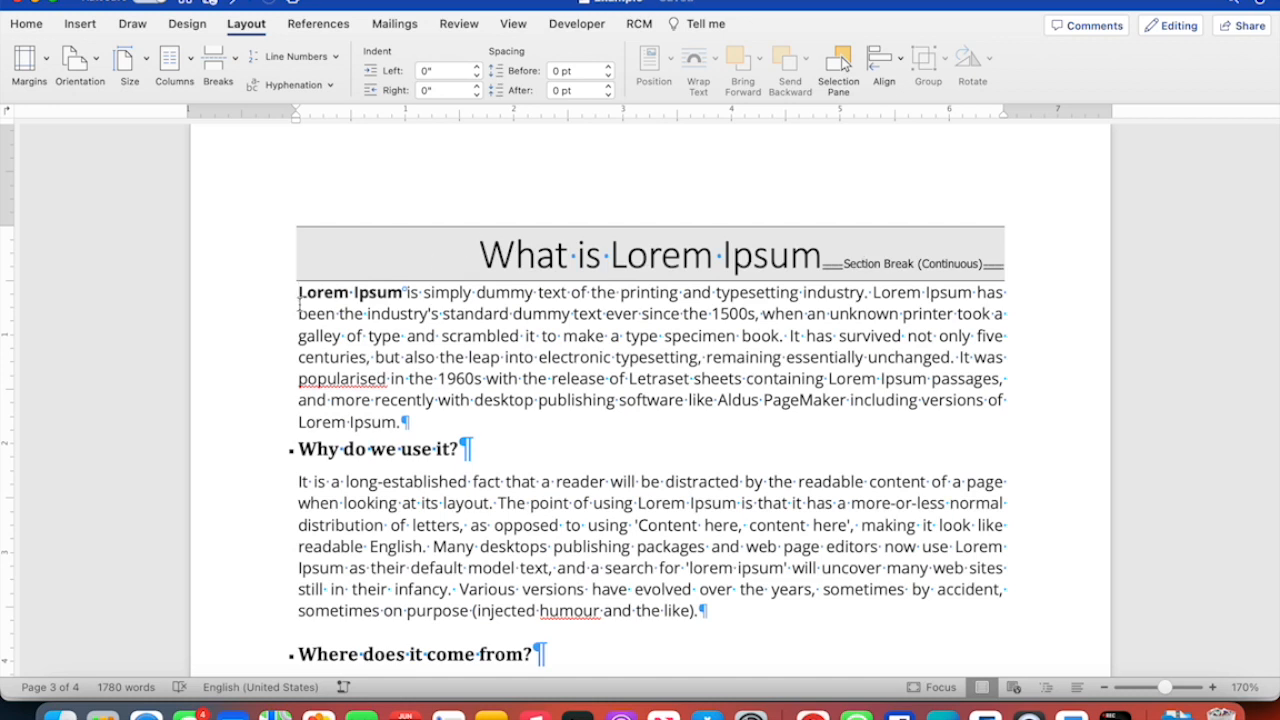
- Add one blank line between the page 3 title and the first body paragraph
key("Return")
key("Return")
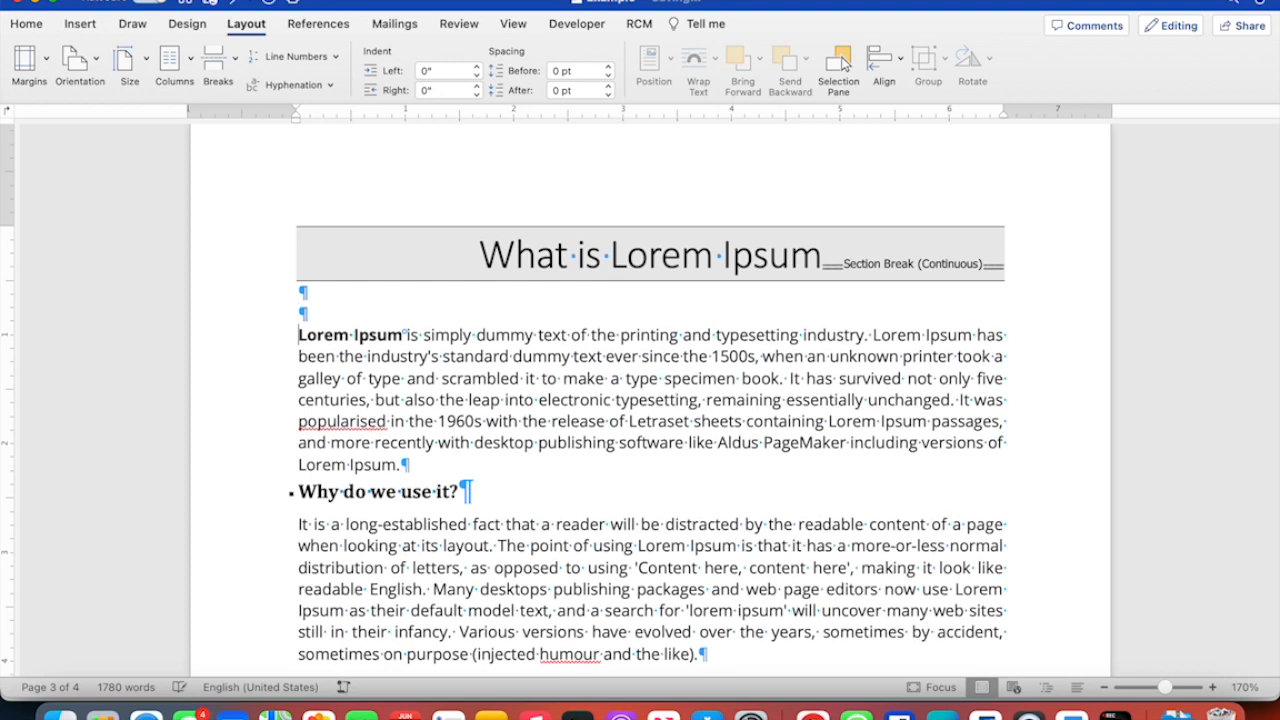
key("BackSpace")
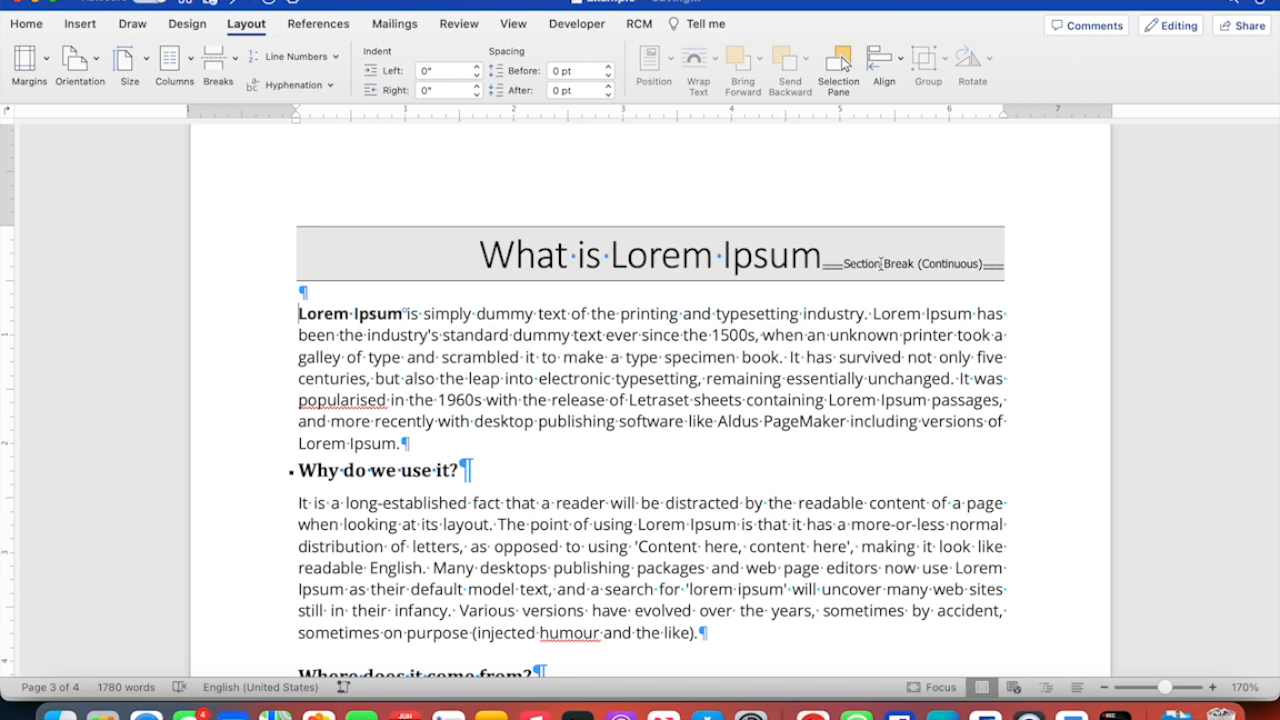
- Format the body section below the page 3 title in two columns
left_click(190, 79)
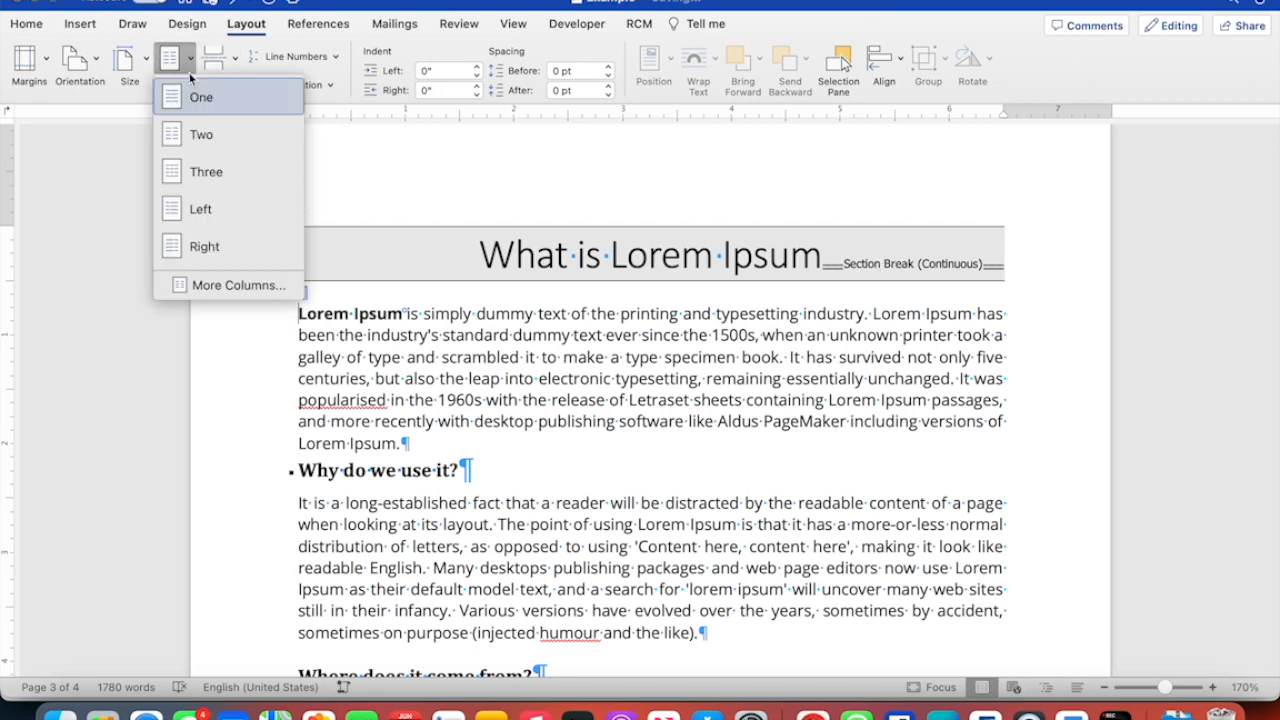
left_click(221, 150)
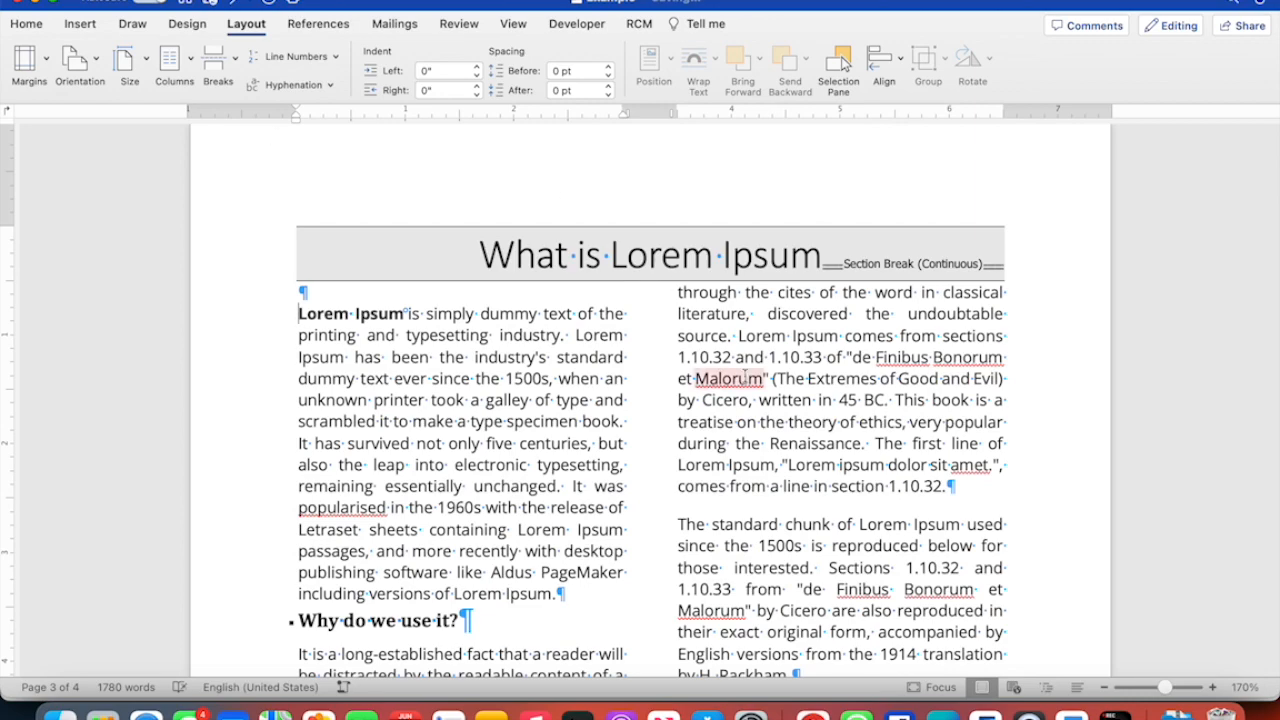
- Insert a continuous section break at the end of the last body paragraph on page 4
scroll(929, 497, "down", 10)
scroll(929, 497, "down", 12)
scroll(929, 497, "down", 6)
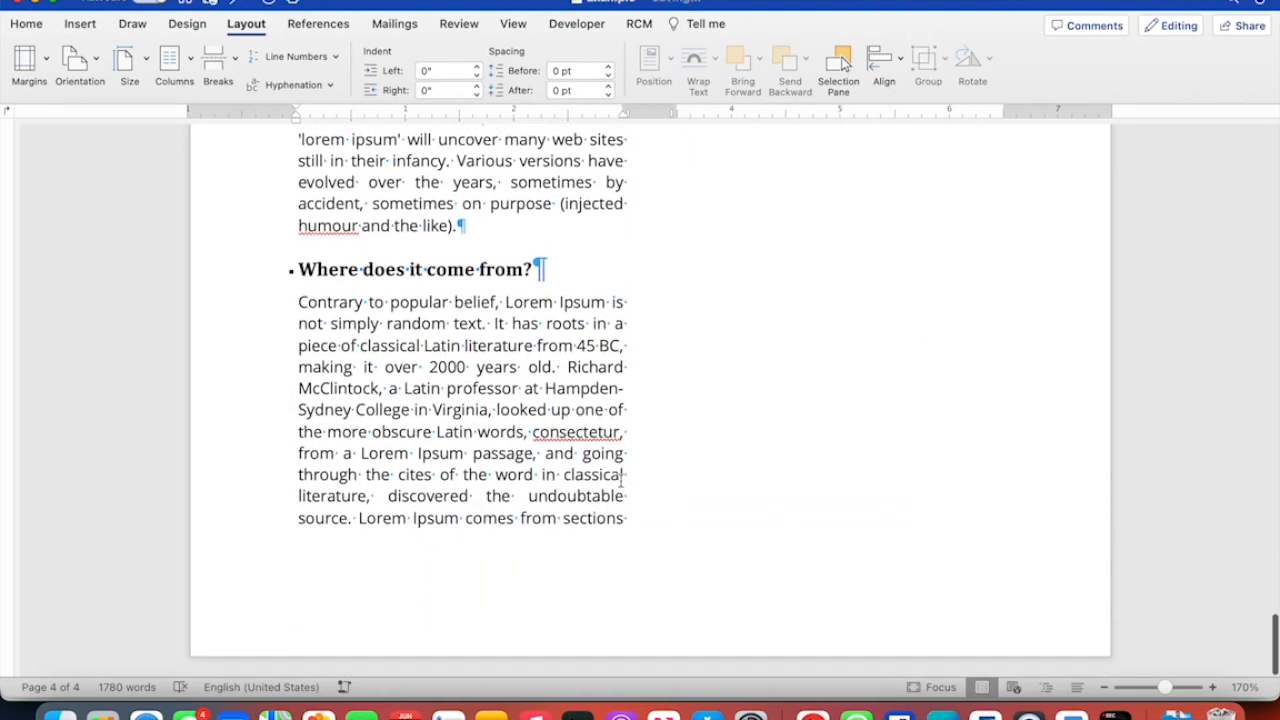
scroll(601, 533, "up", 4)
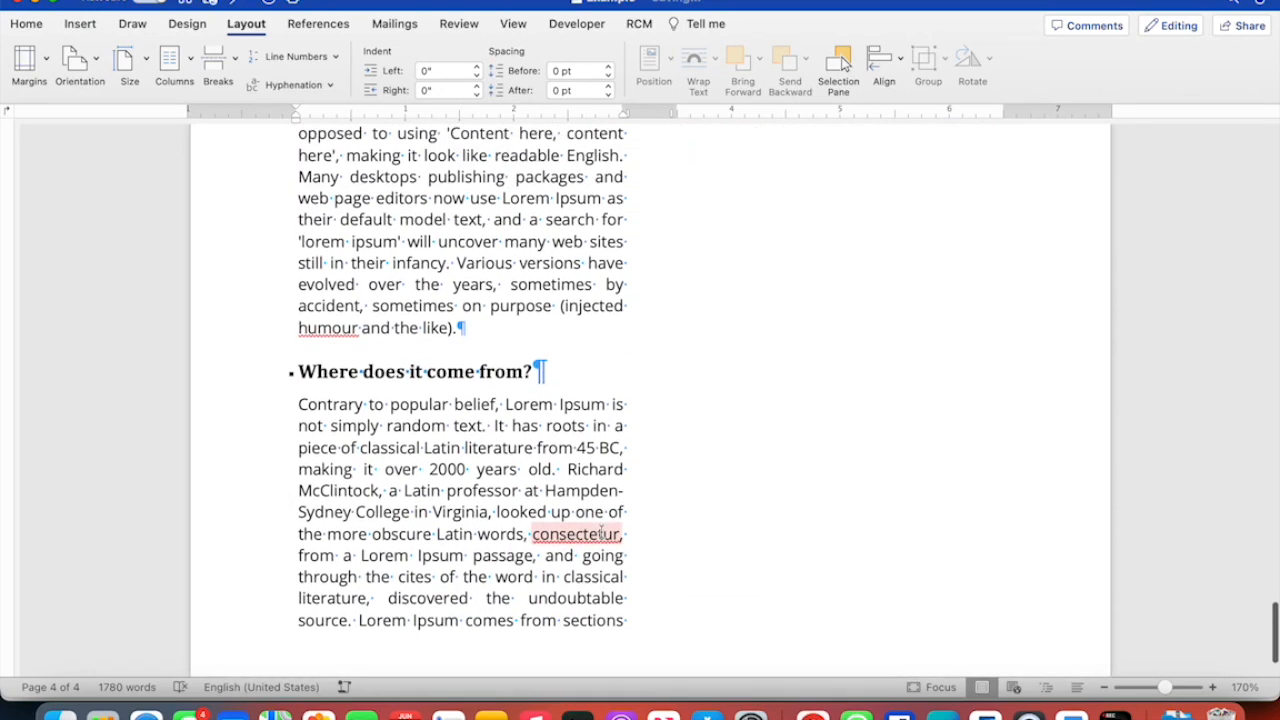
scroll(601, 540, "up", 8)
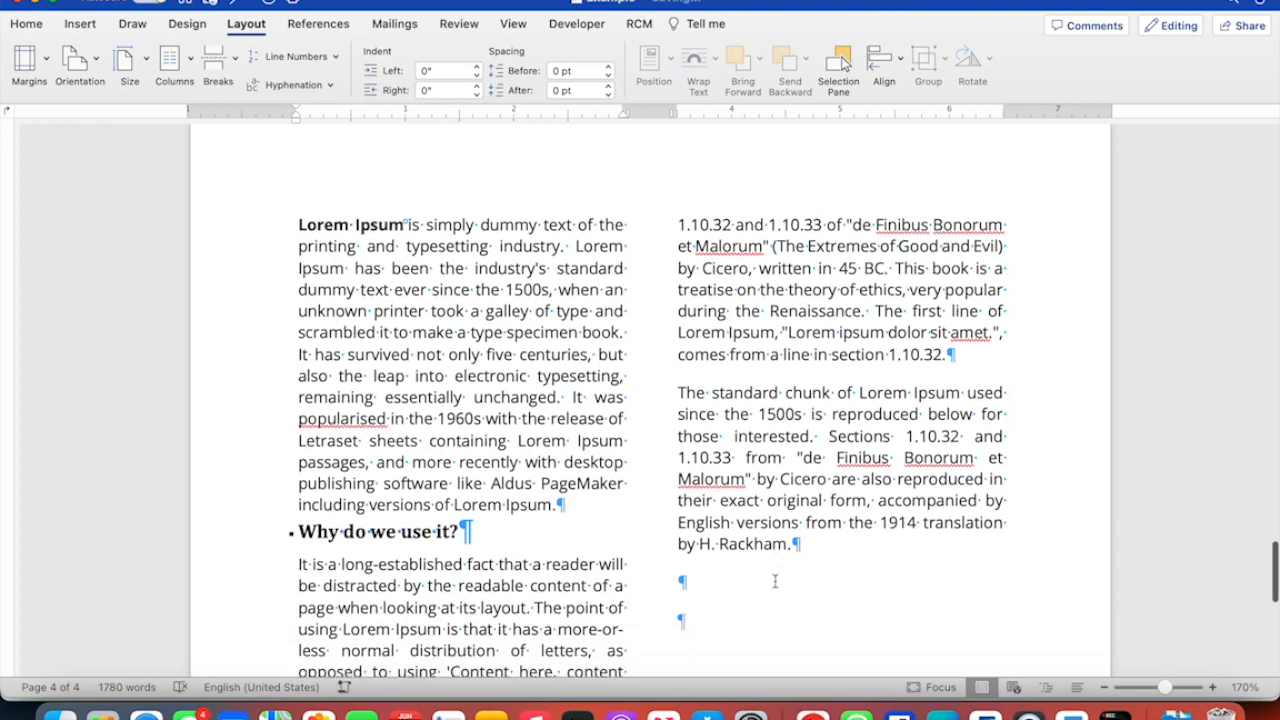
left_click(795, 497)
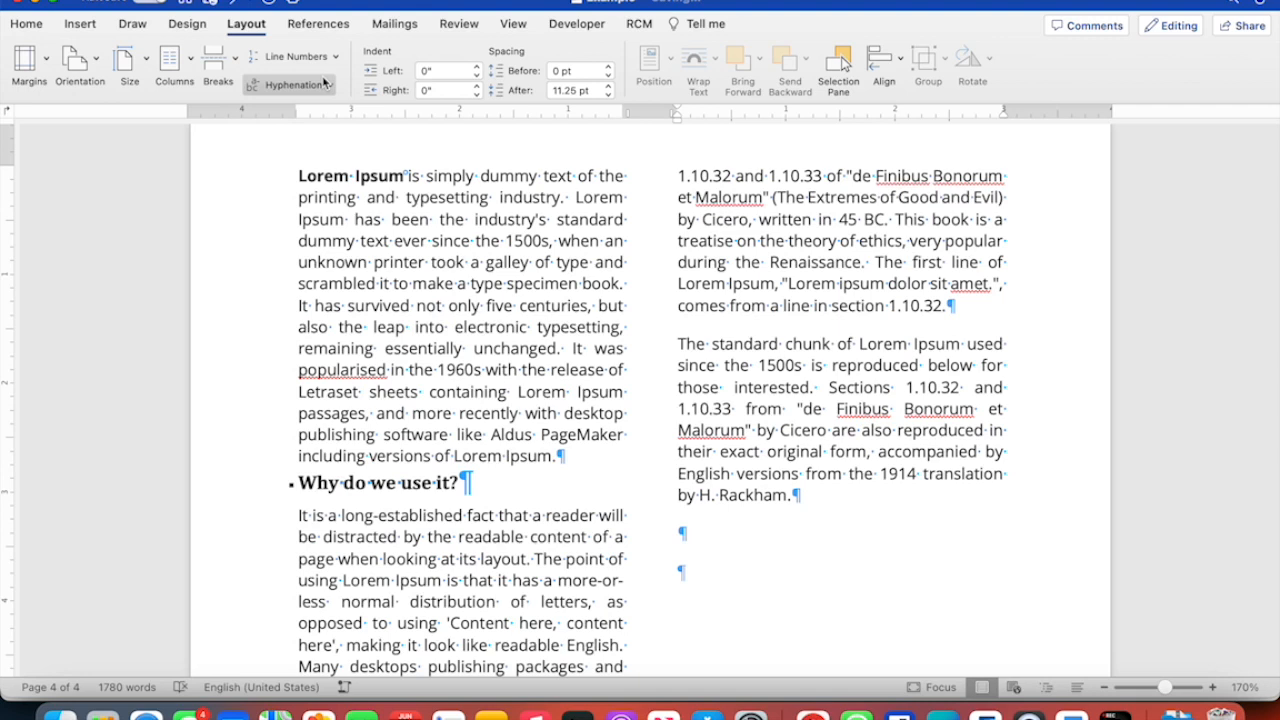
left_click(232, 62)
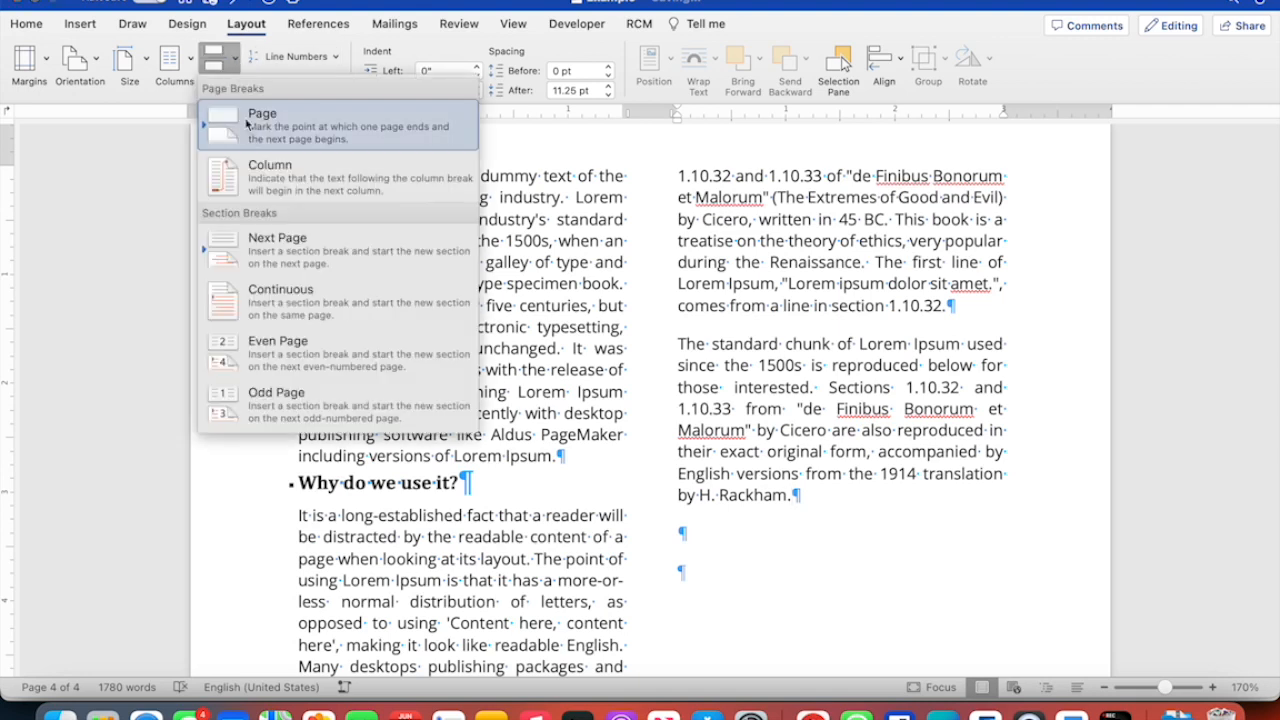
left_click(312, 300)
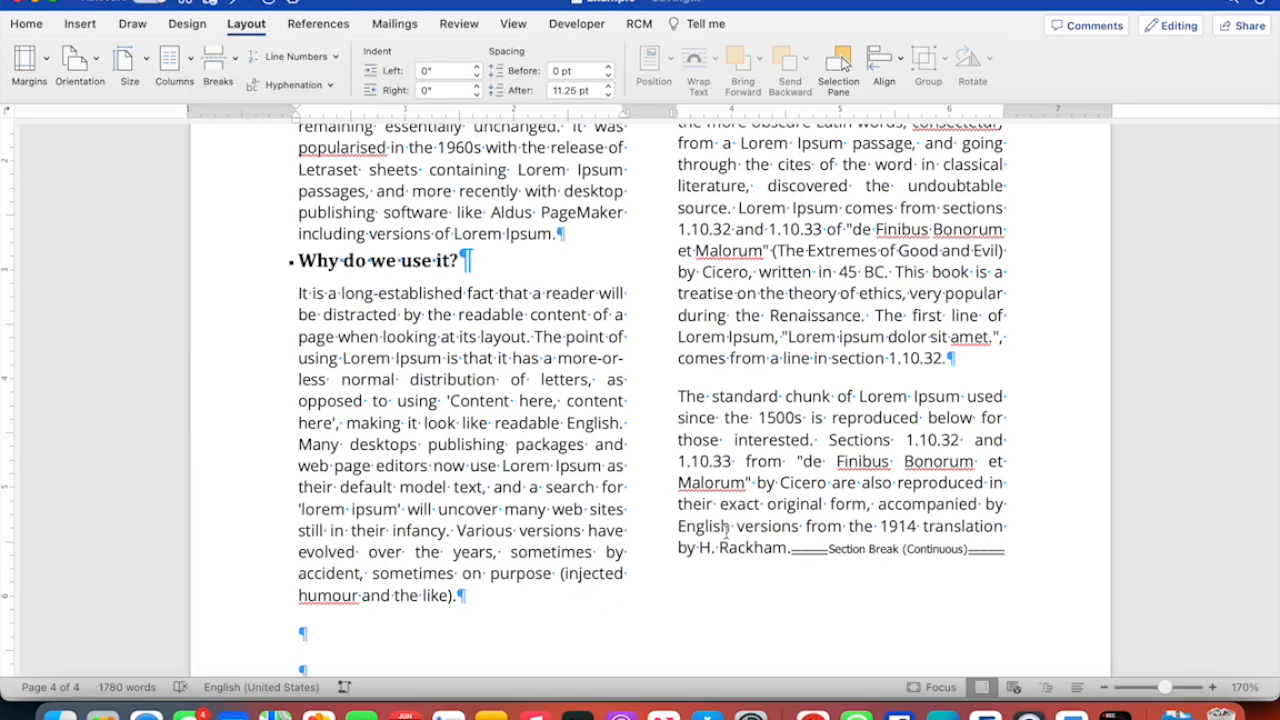
- Check how the titles, two-column text and section breaks flow across the pages up to the end of page 4
scroll(727, 533, "up", 5)
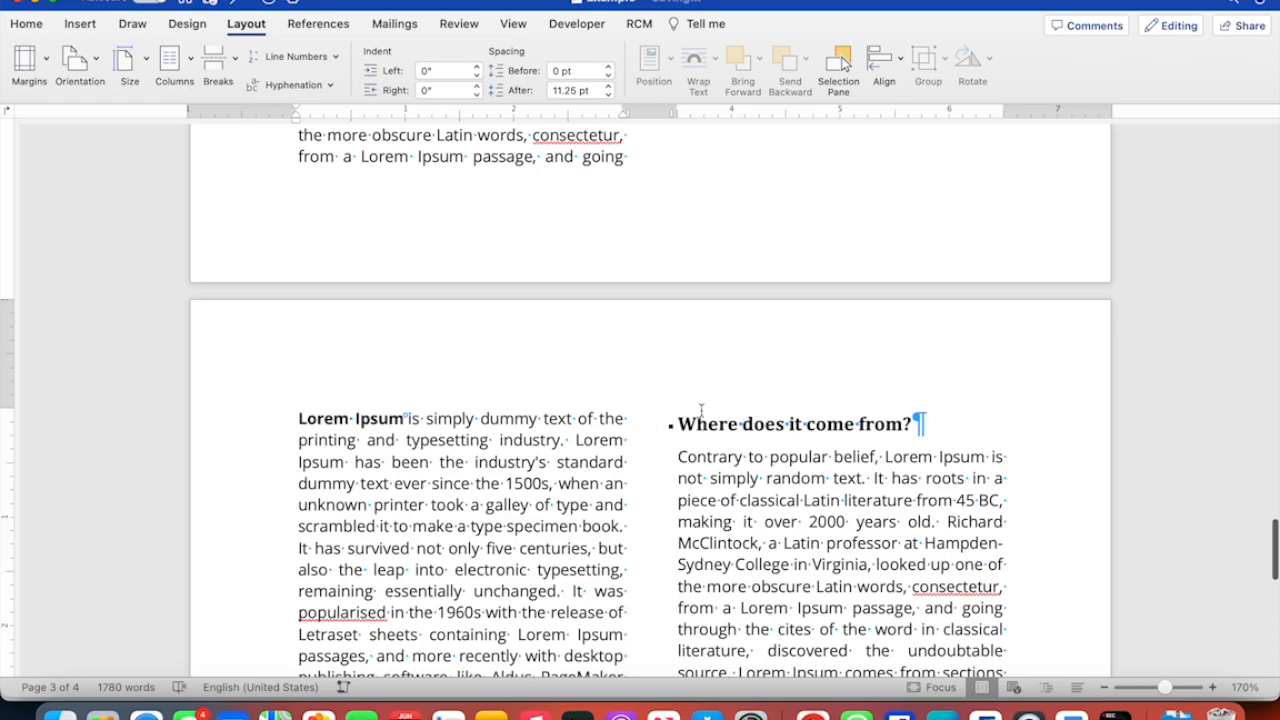
scroll(701, 410, "up", 10)
scroll(737, 408, "up", 2)
scroll(737, 408, "down", 5)
scroll(737, 405, "up", 14)
scroll(737, 405, "down", 12)
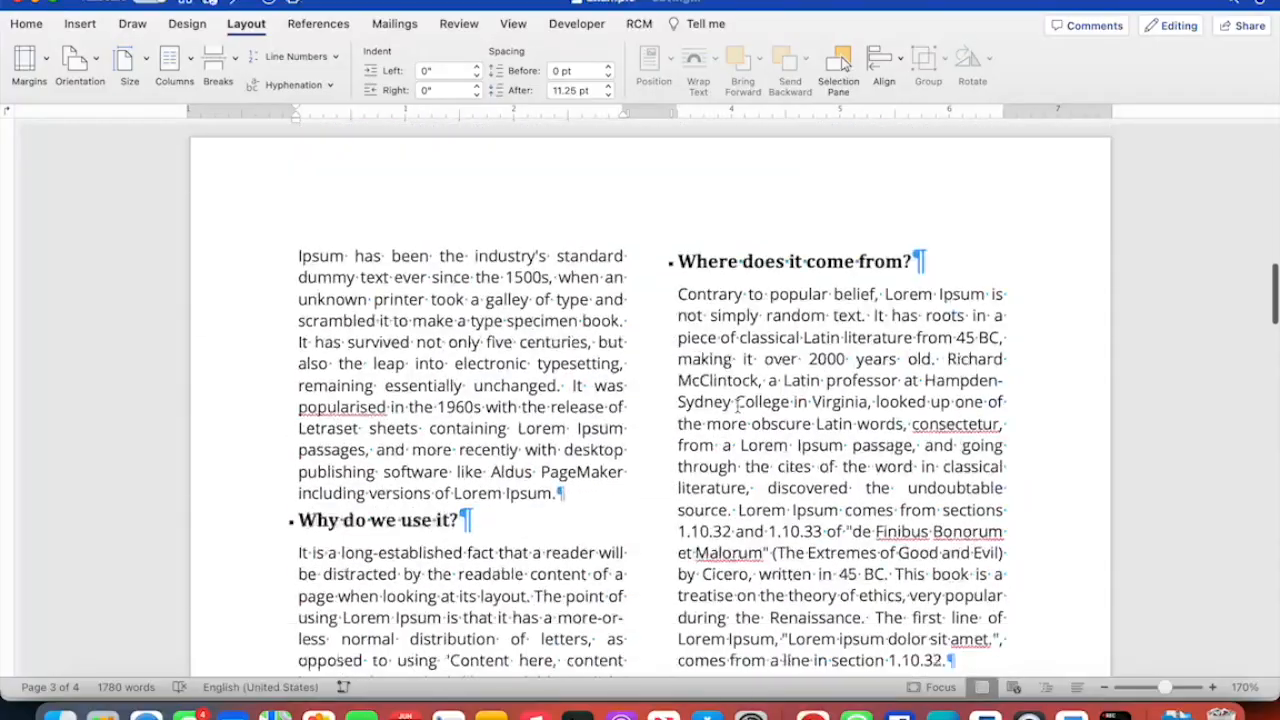
scroll(737, 405, "up", 3)
scroll(737, 405, "down", 15)
scroll(737, 406, "up", 2)
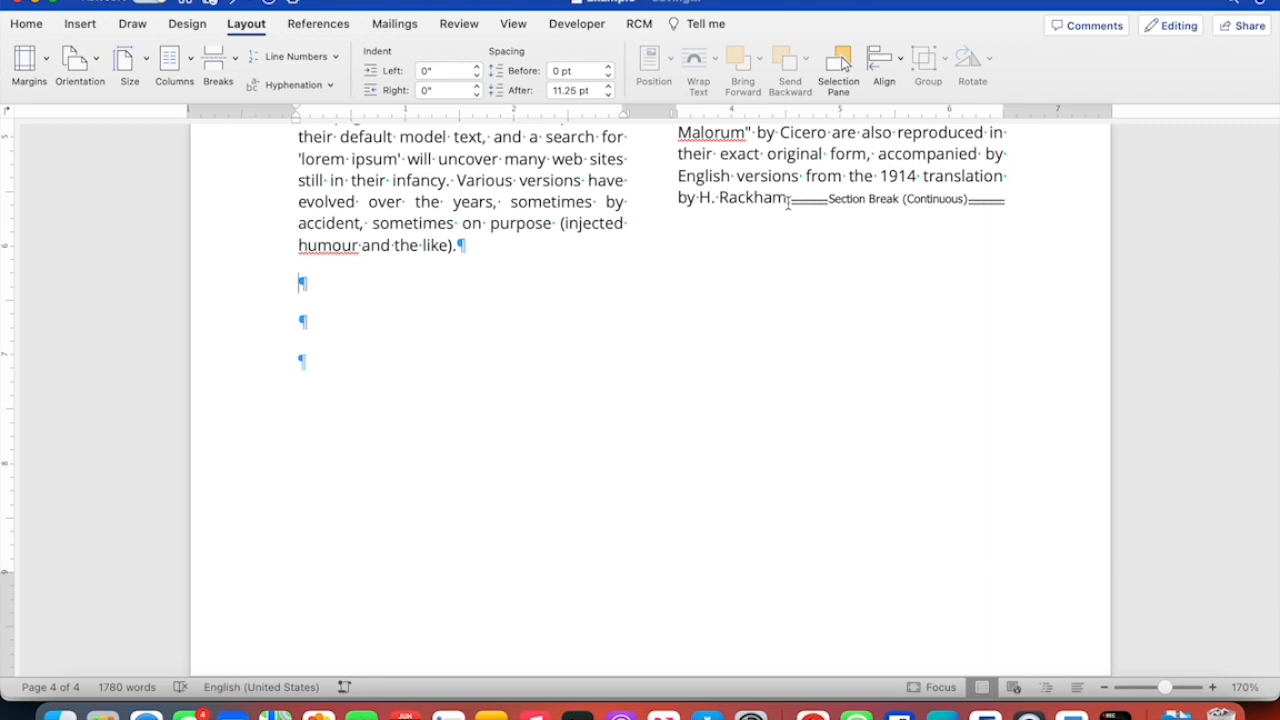
- Insert a page break between the last body paragraph and the continuous section break on page 4
left_click(788, 202)
left_click(234, 62)
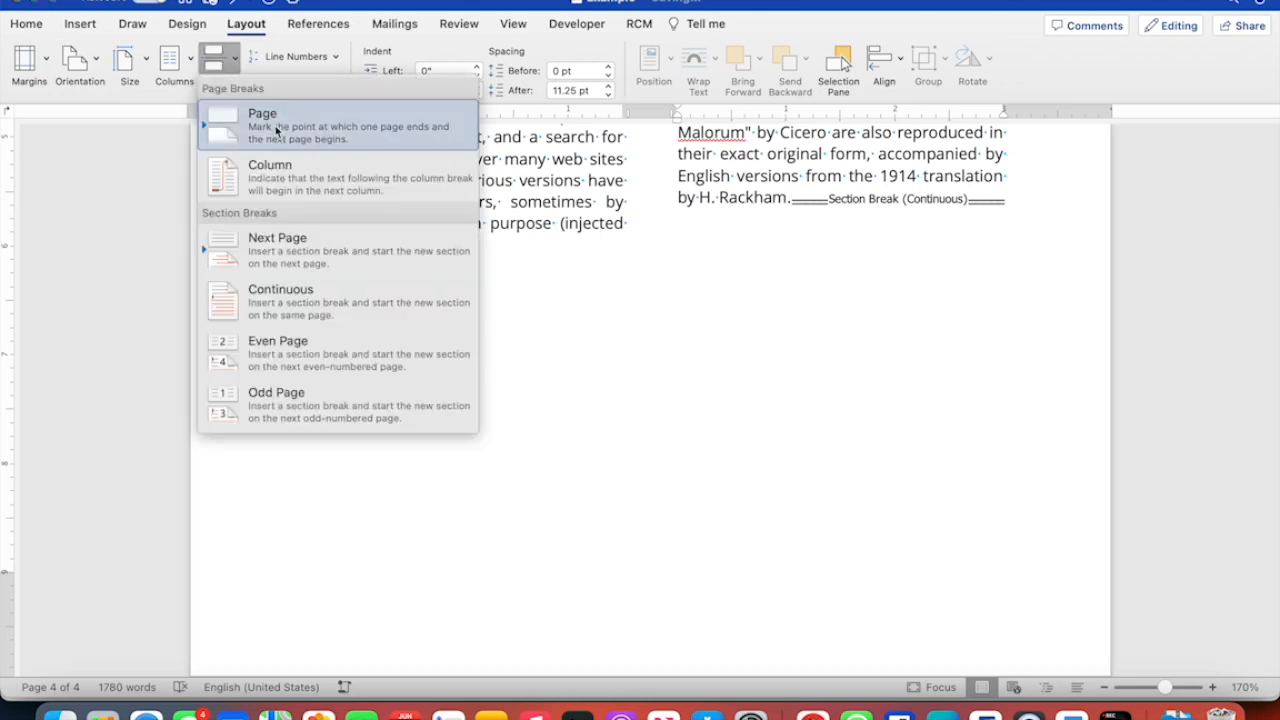
left_click(277, 130)
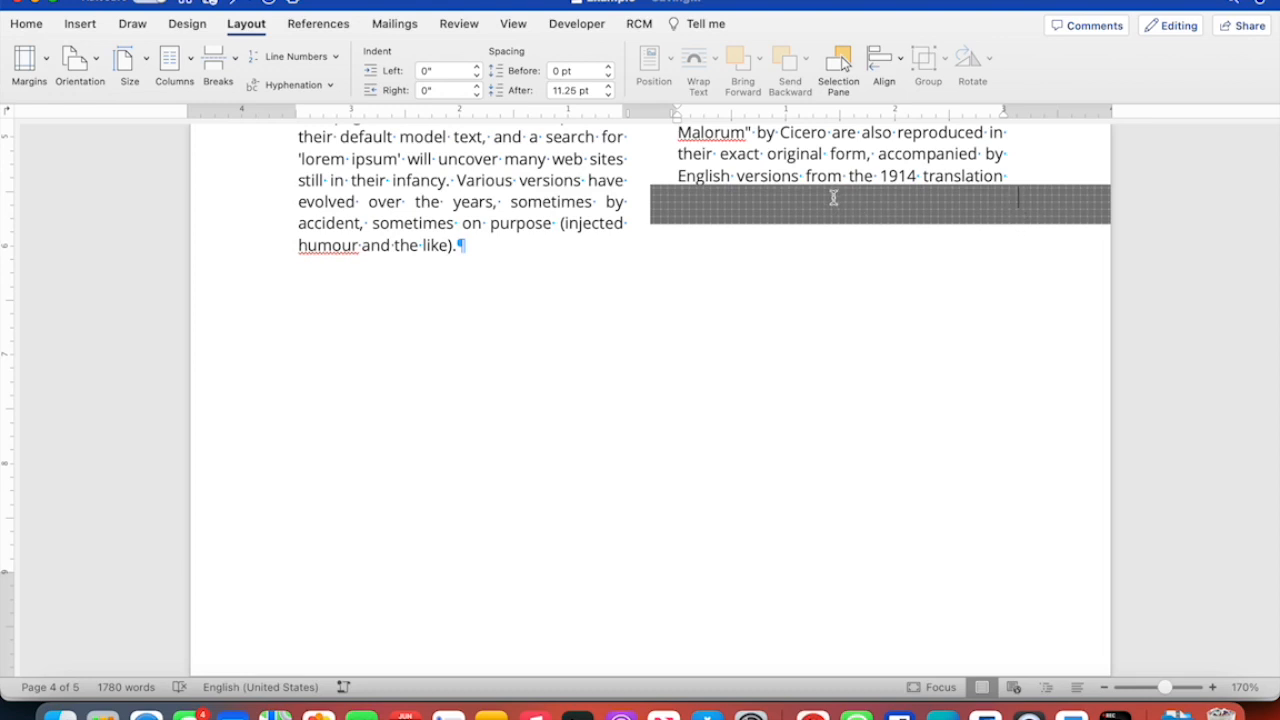
- Remove the empty paragraph in front of the continuous section break on page 5
right_click(1036, 207)
left_click(979, 212)
key("Delete")
scroll(908, 223, "up", 10)
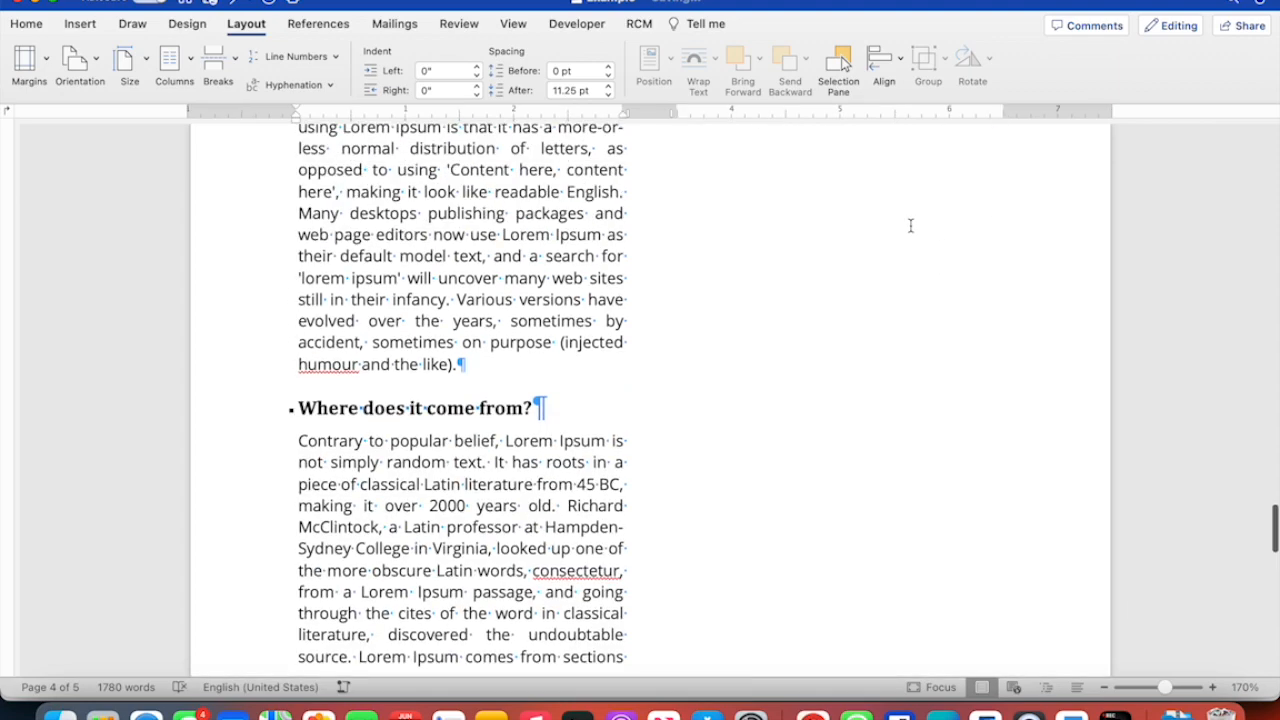
scroll(888, 384, "down", 15)
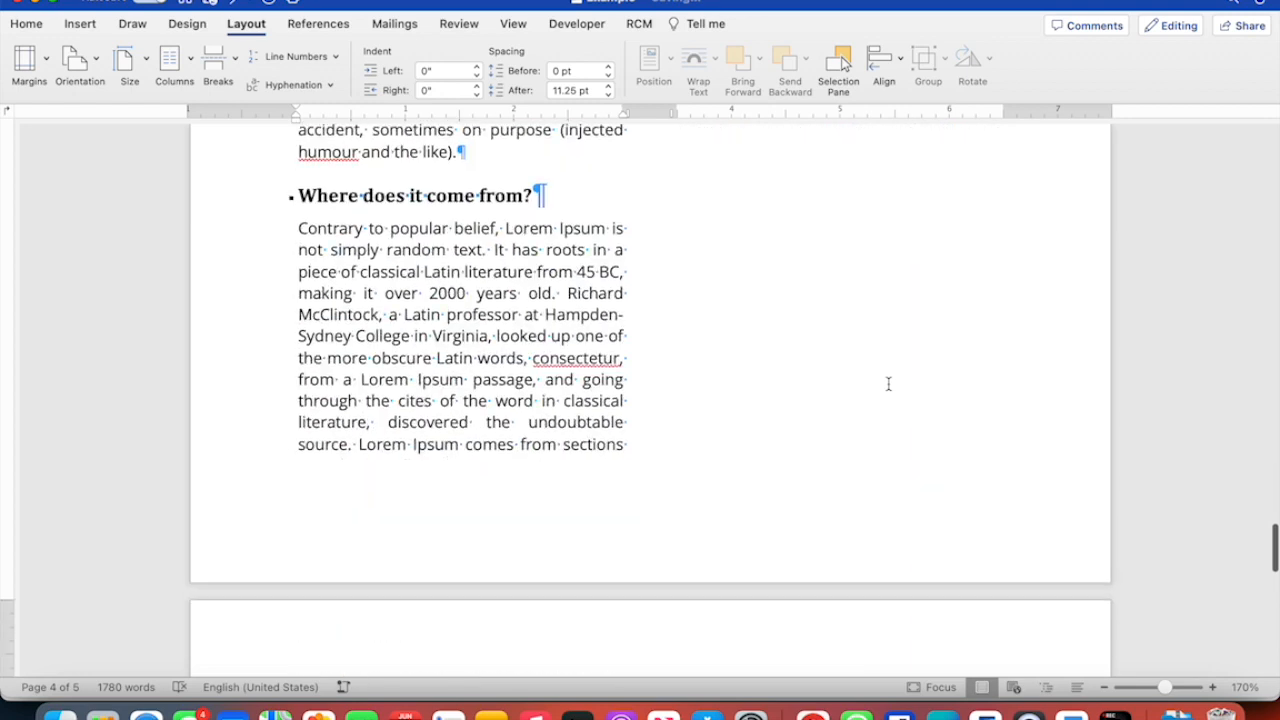
left_click(337, 497)
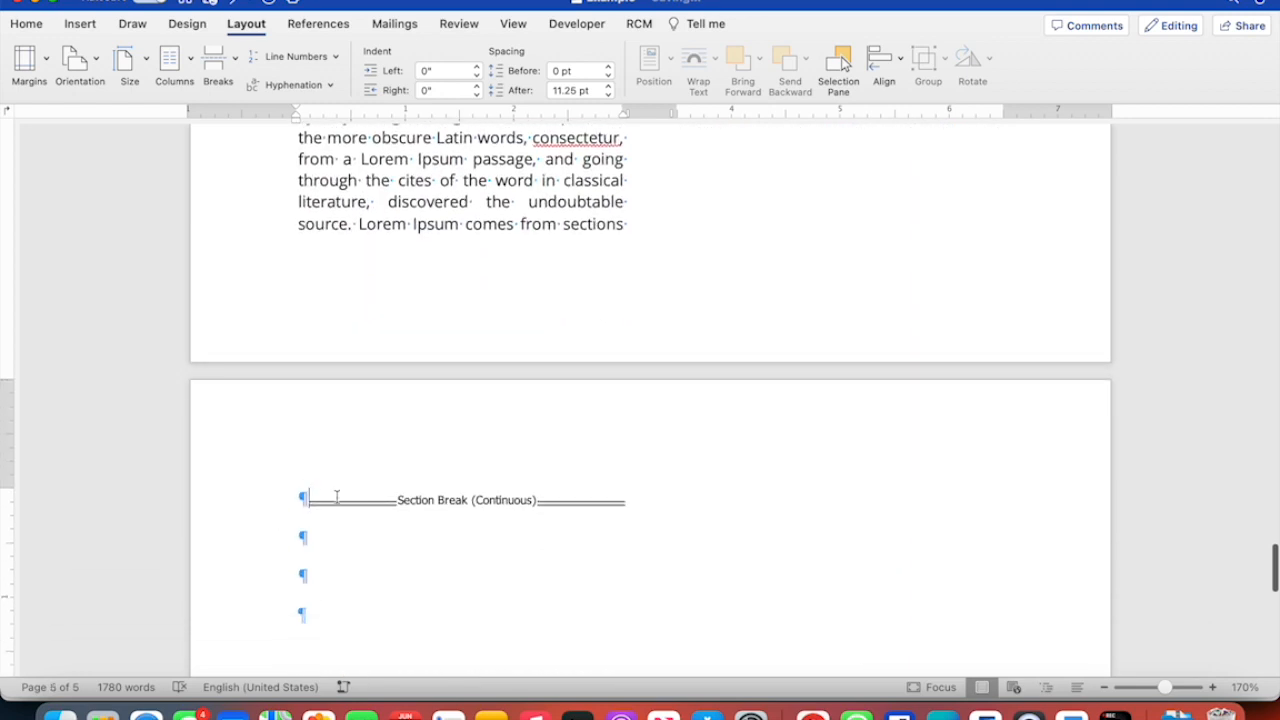
key("Delete")
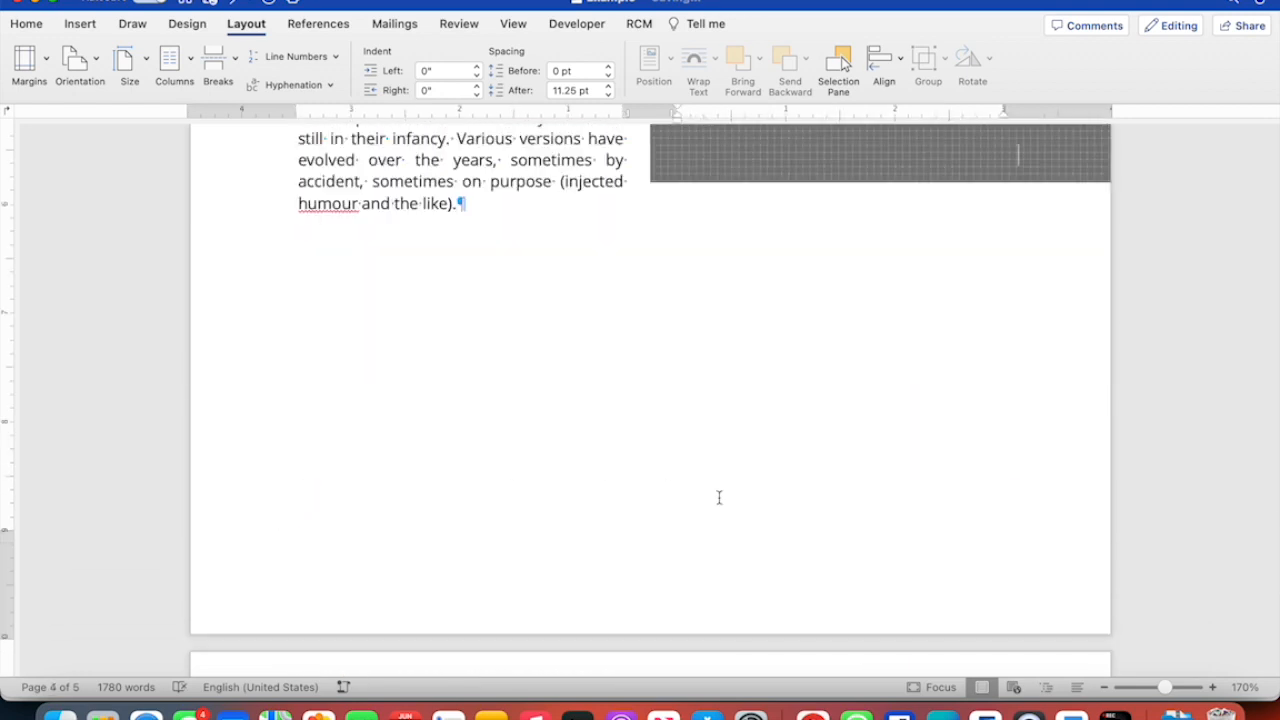
- Paste the copied "What is Lorem Ipsum?" title and article text at the first empty line of page 5
scroll(719, 497, "up", 3)
scroll(719, 497, "up", 2)
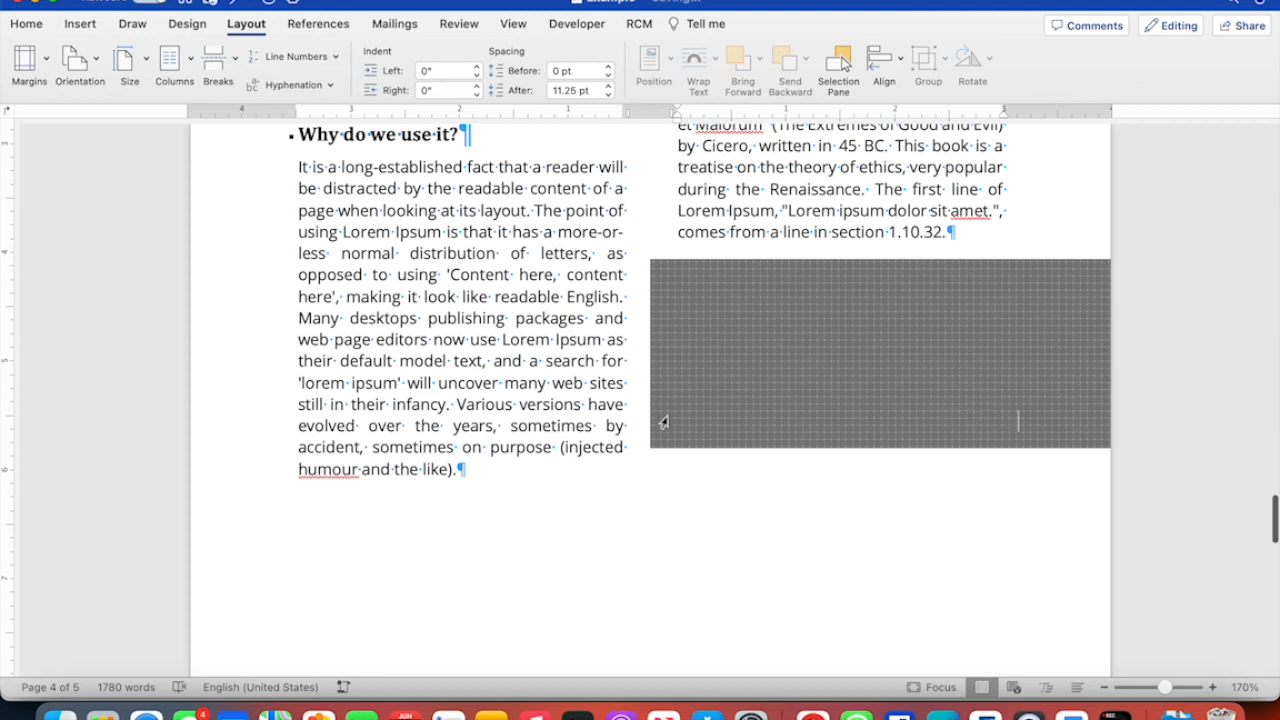
double_click(940, 485)
left_click(1035, 238)
scroll(771, 616, "down", 10)
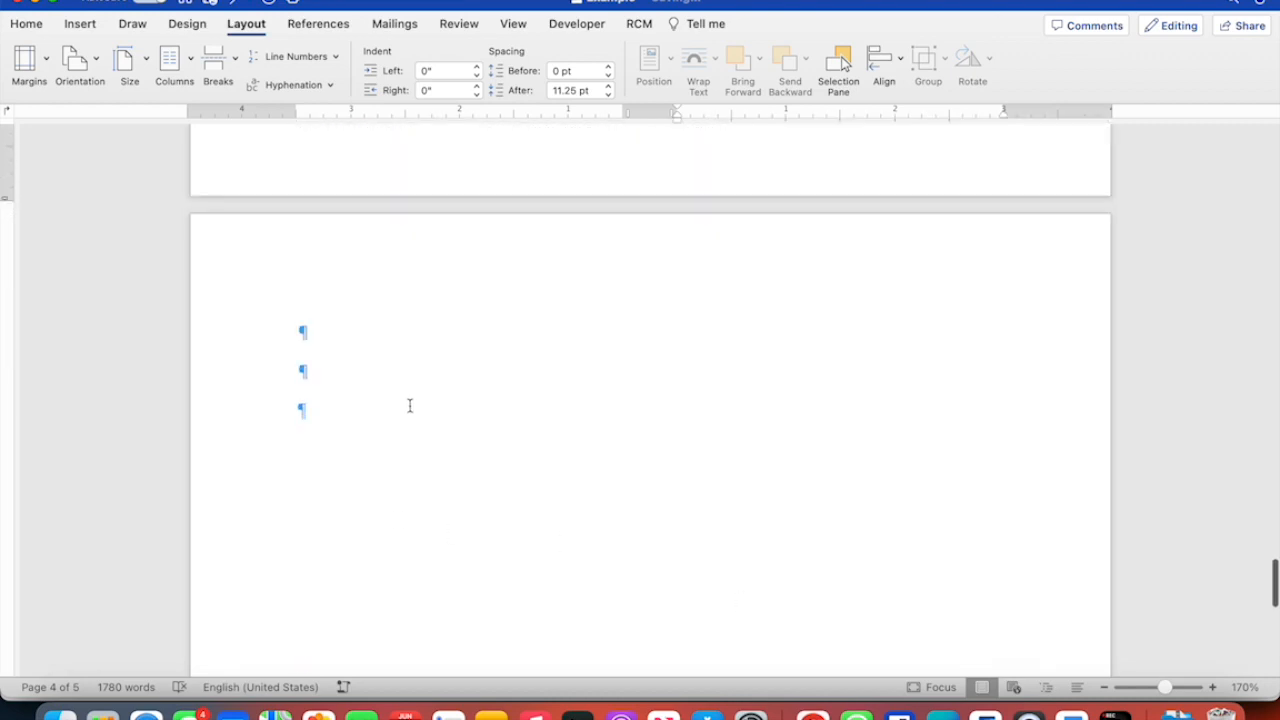
left_click(304, 332)
type("fff")
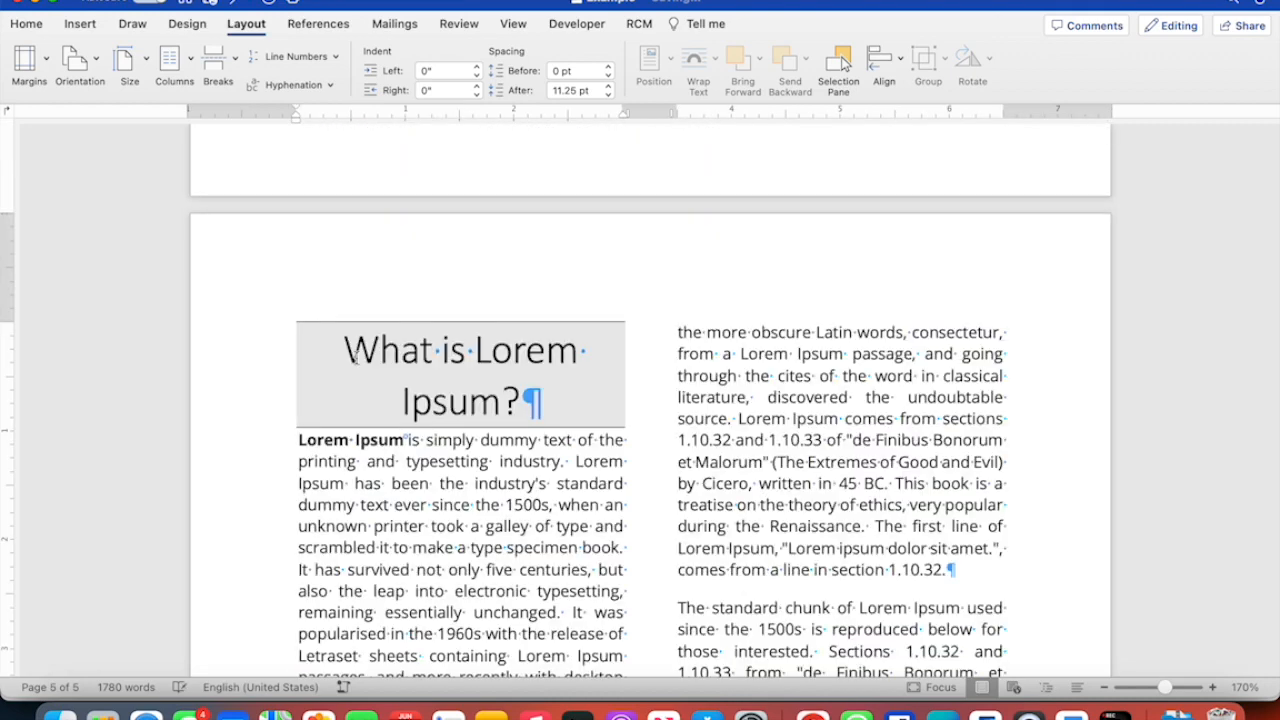
scroll(475, 380, "down", 3)
type("fffff")
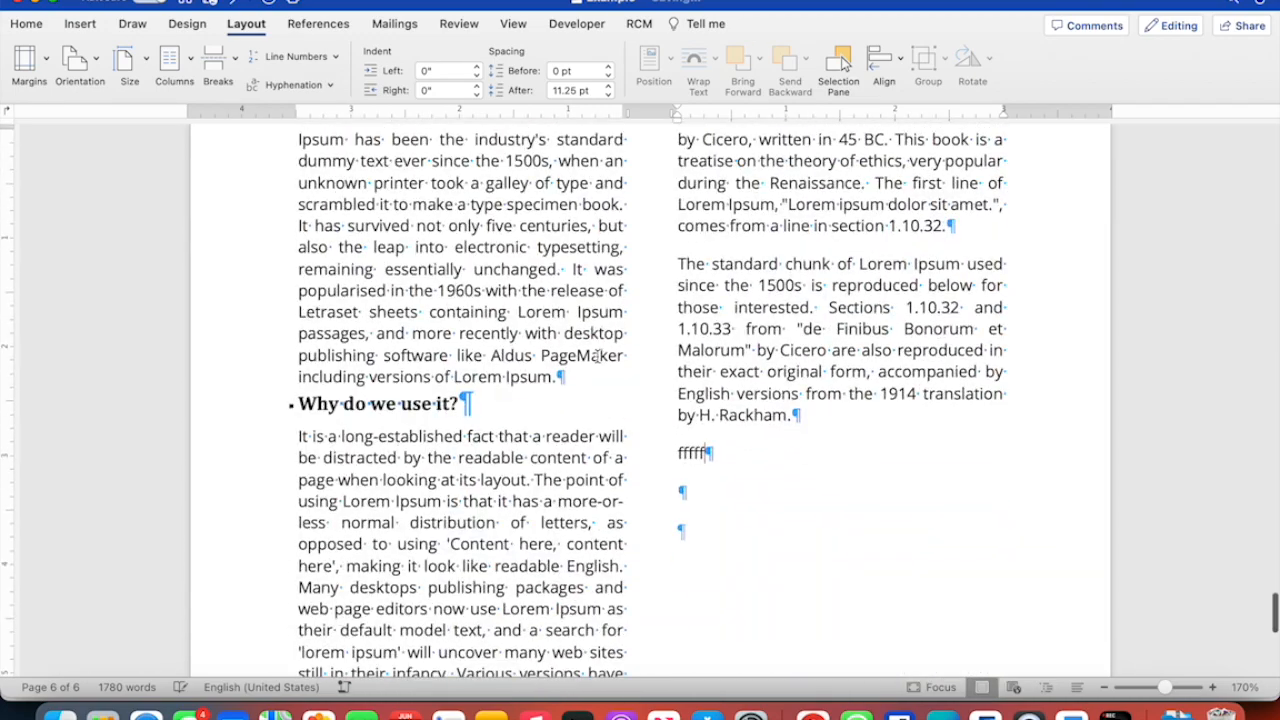
key("BackSpace")
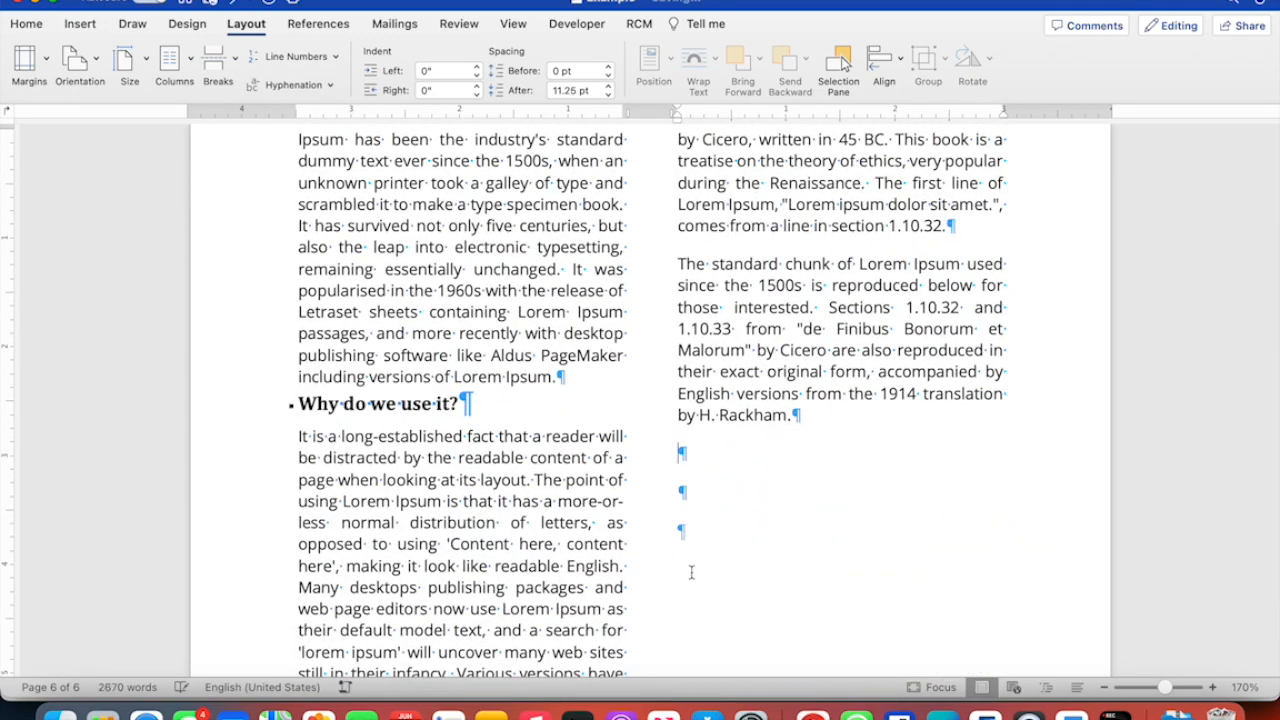
- Delete the trailing blank lines after the pasted article's last paragraph on page 6
left_click_drag(689, 557, 685, 477)
key("BackSpace")
key("super+v")
- Format only the "What is Lorem Ipsum?" title on page 5 as one column
scroll(692, 453, "up", 5)
scroll(690, 455, "up", 8)
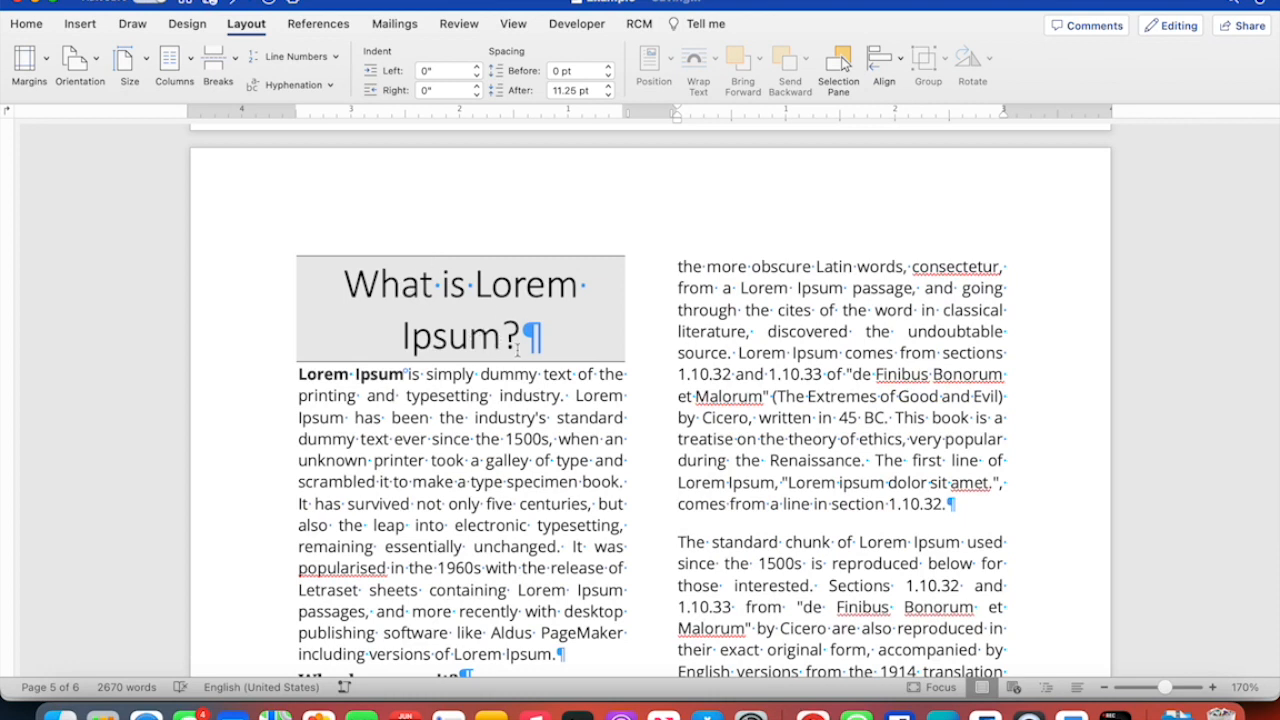
left_click_drag(519, 344, 389, 307)
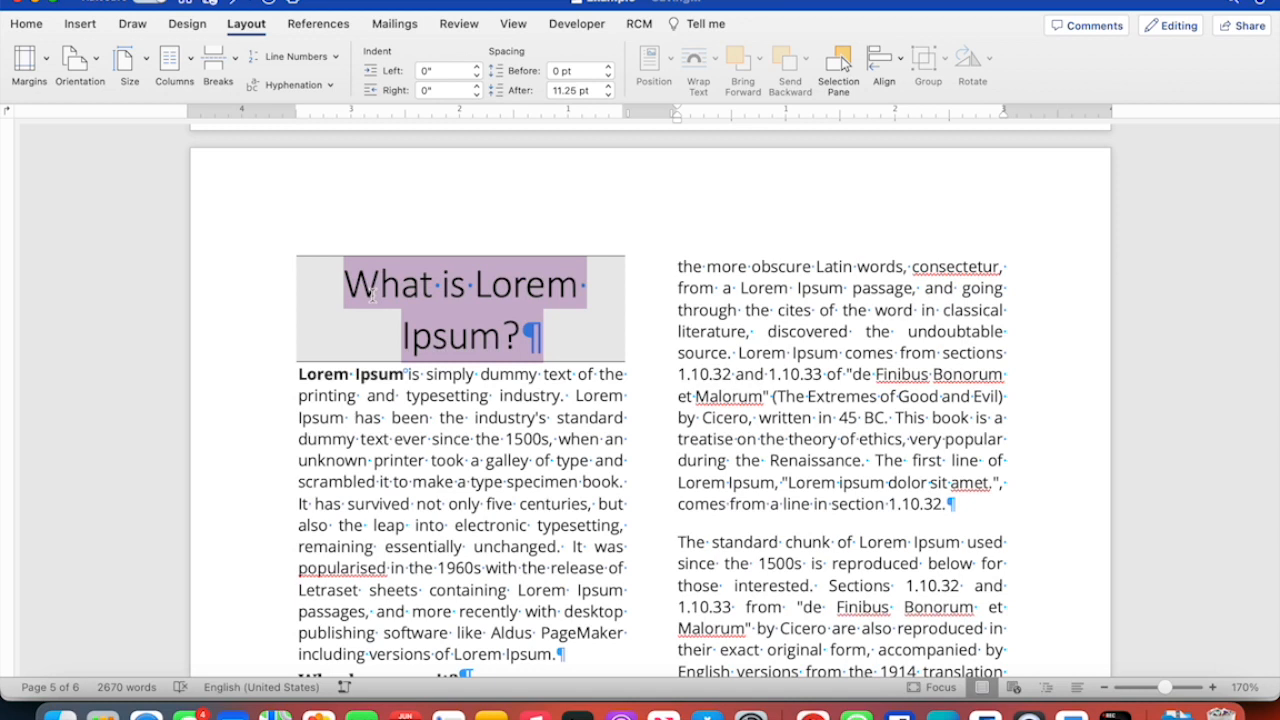
left_click(172, 62)
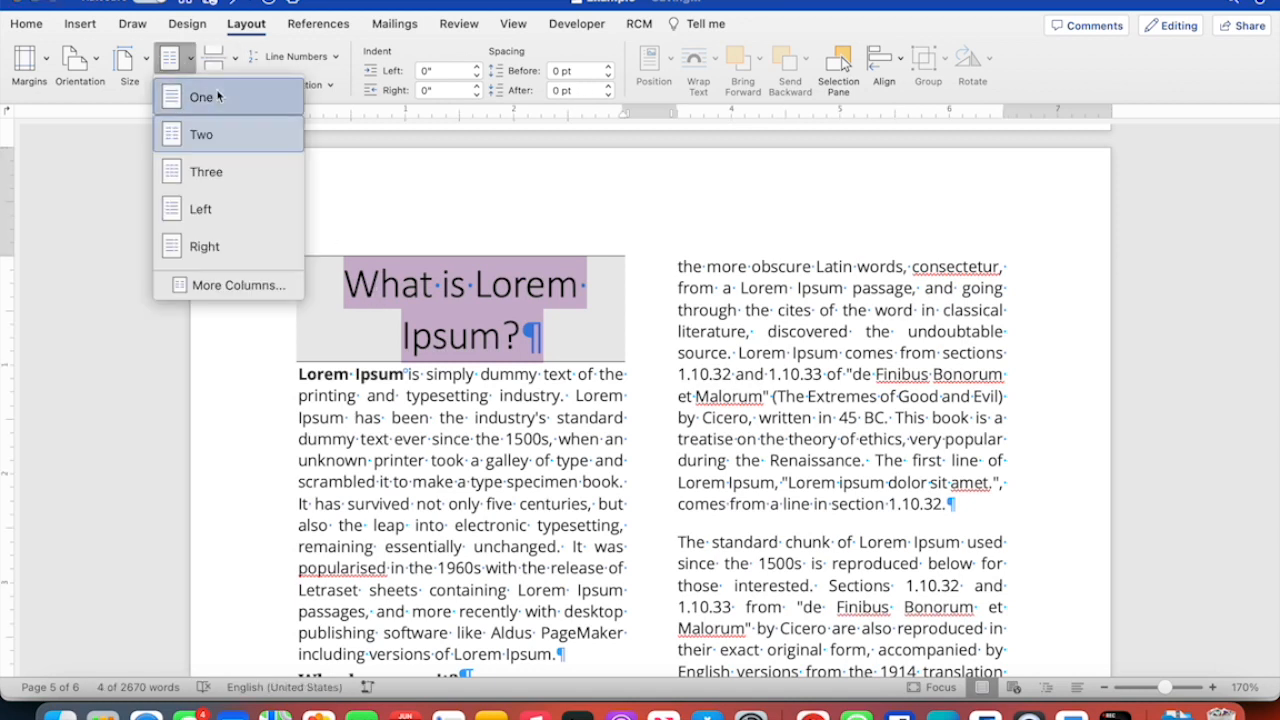
left_click(218, 96)
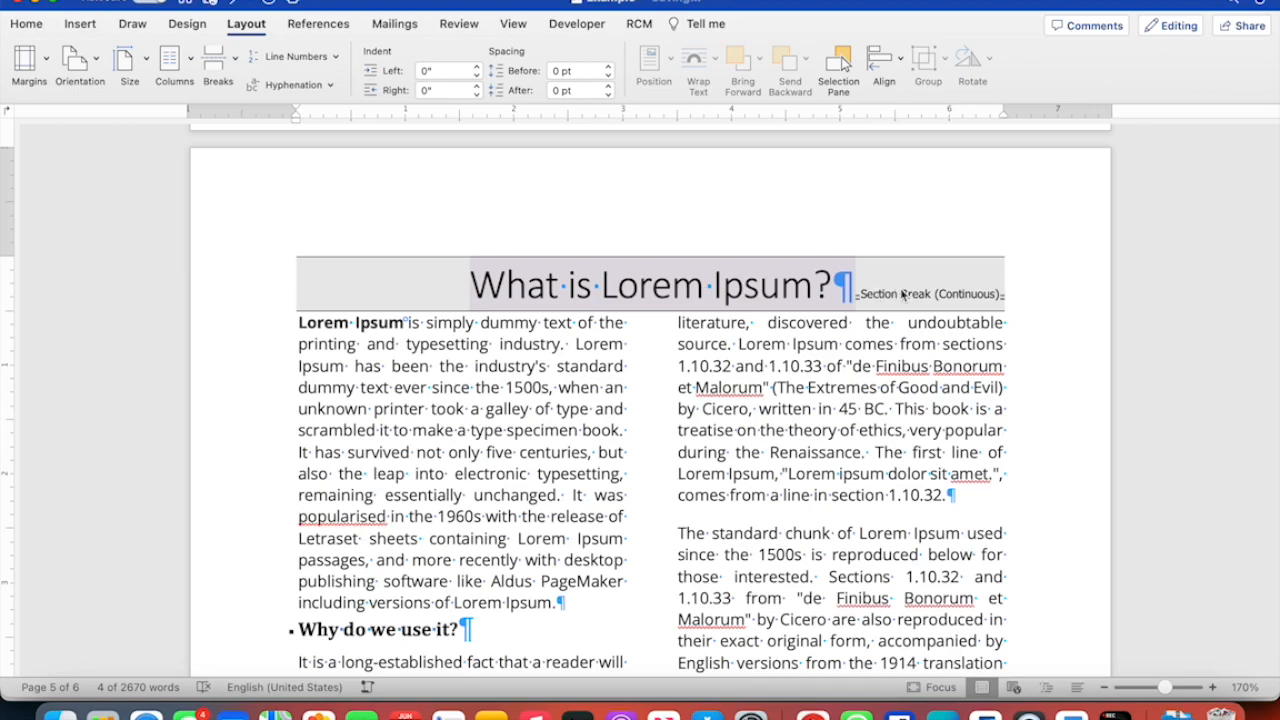
- Insert a continuous section break at the end of the pasted article's last paragraph on page 6
scroll(910, 441, "down", 6)
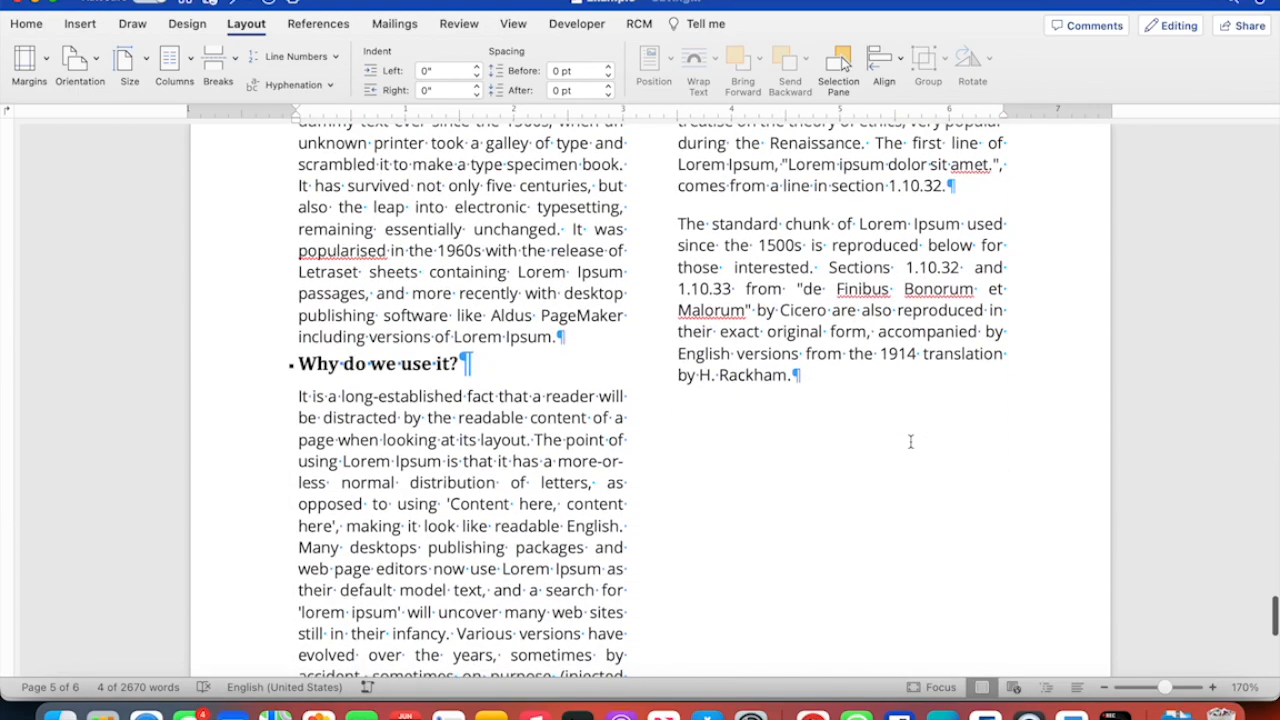
scroll(910, 441, "down", 10)
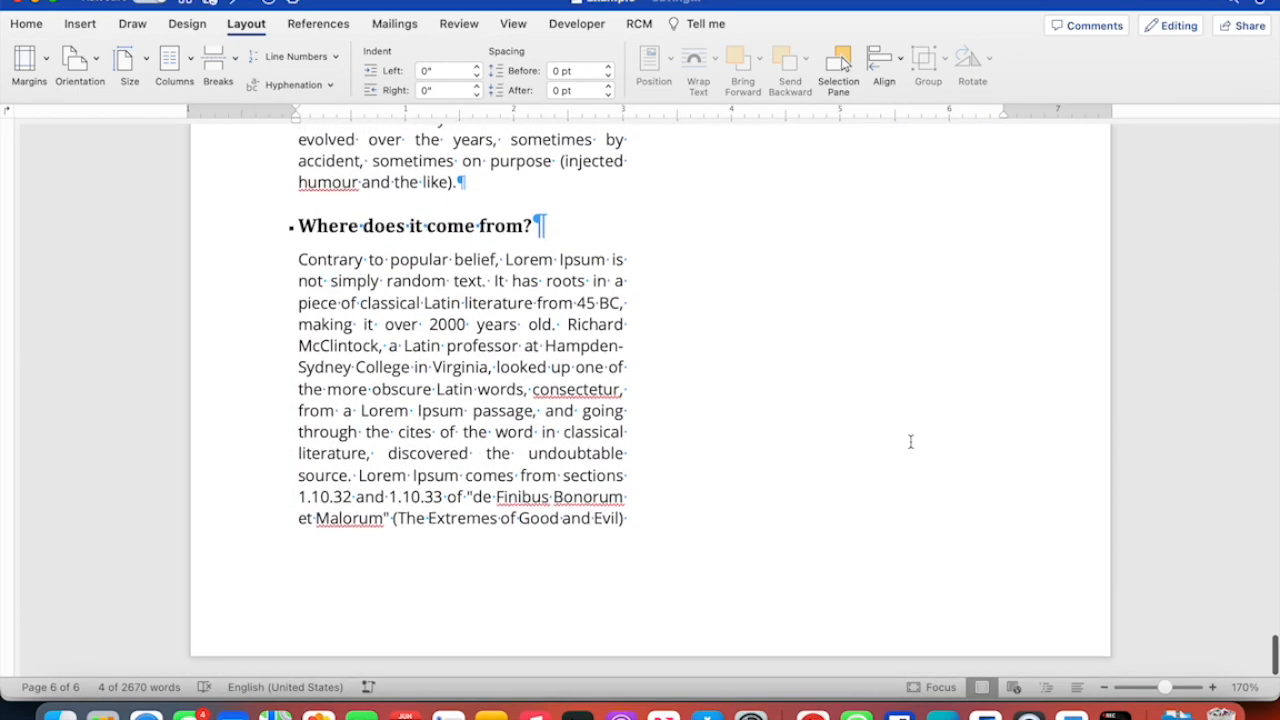
scroll(910, 441, "up", 7)
scroll(910, 441, "up", 4)
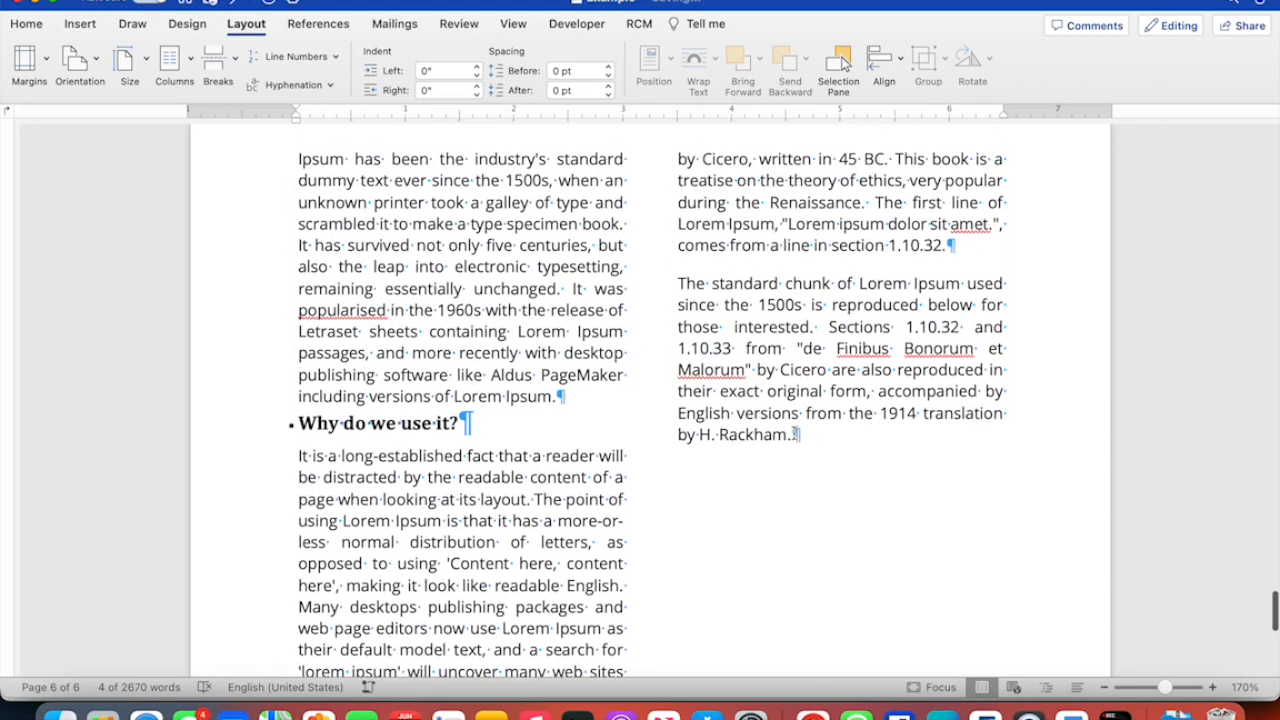
left_click(602, 222)
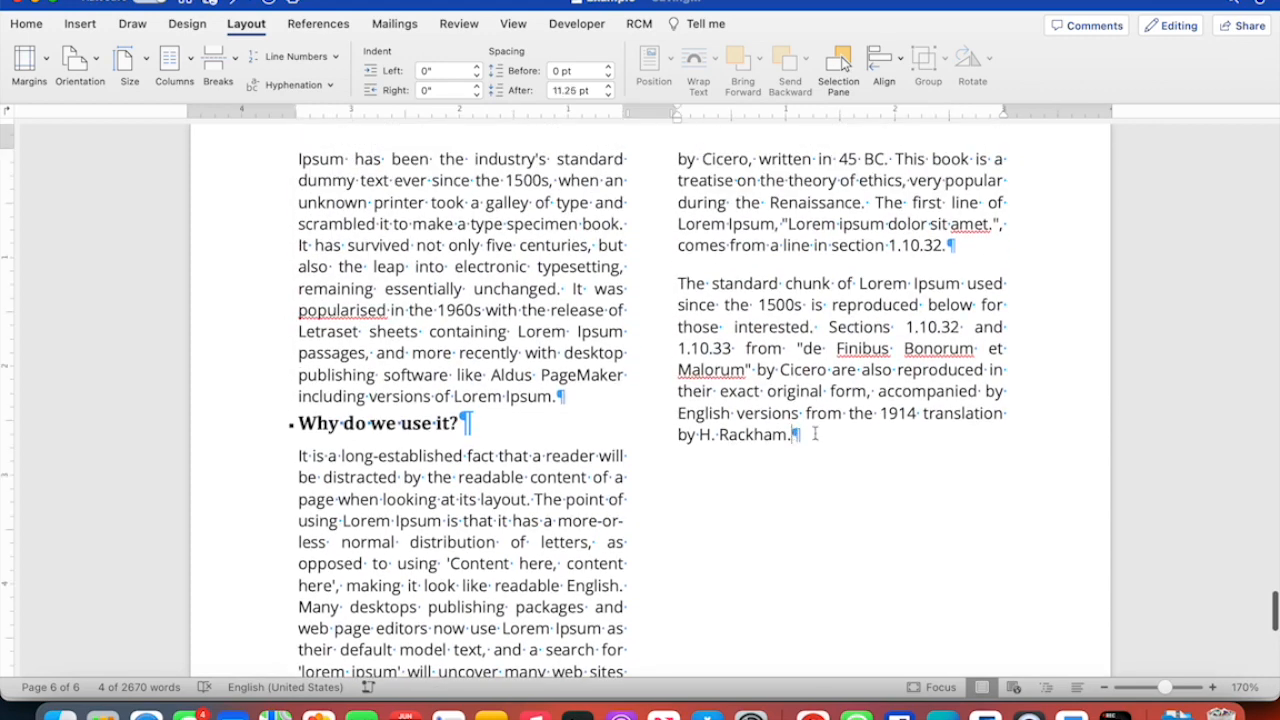
left_click(233, 62)
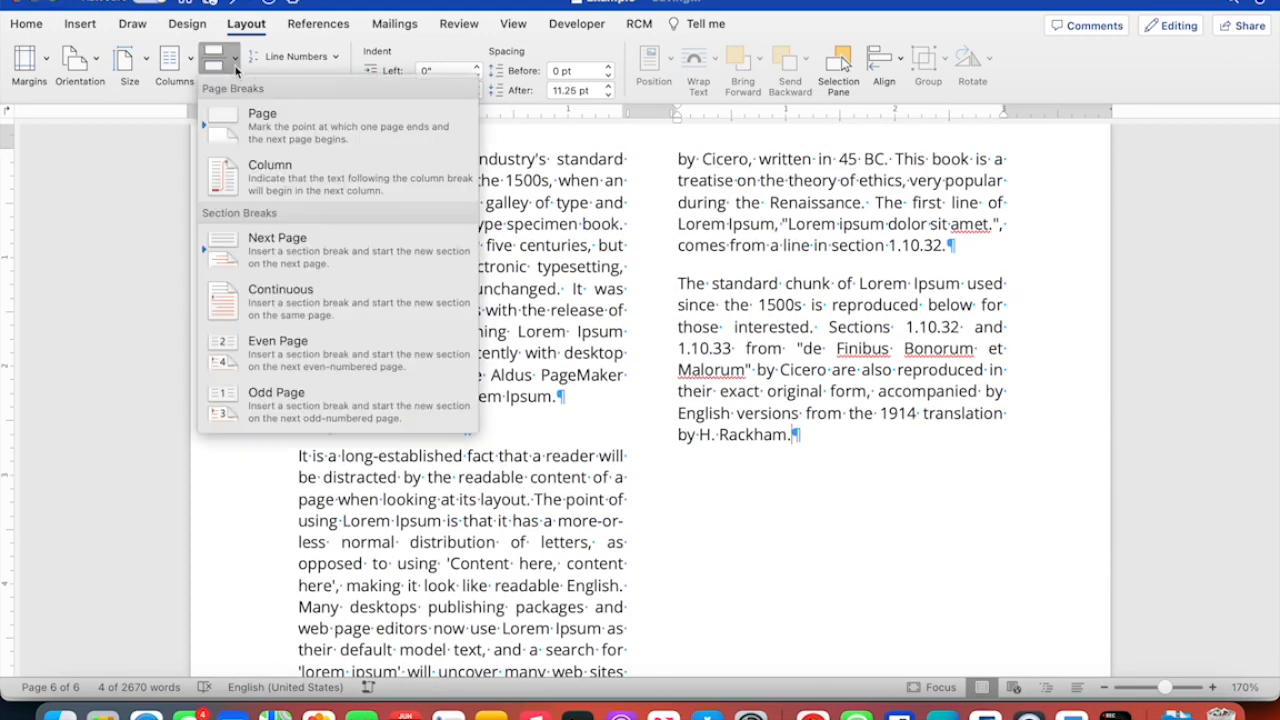
left_click(316, 297)
- Review the two-column body text and full-width titles from the last page back towards the first
scroll(800, 458, "down", 5)
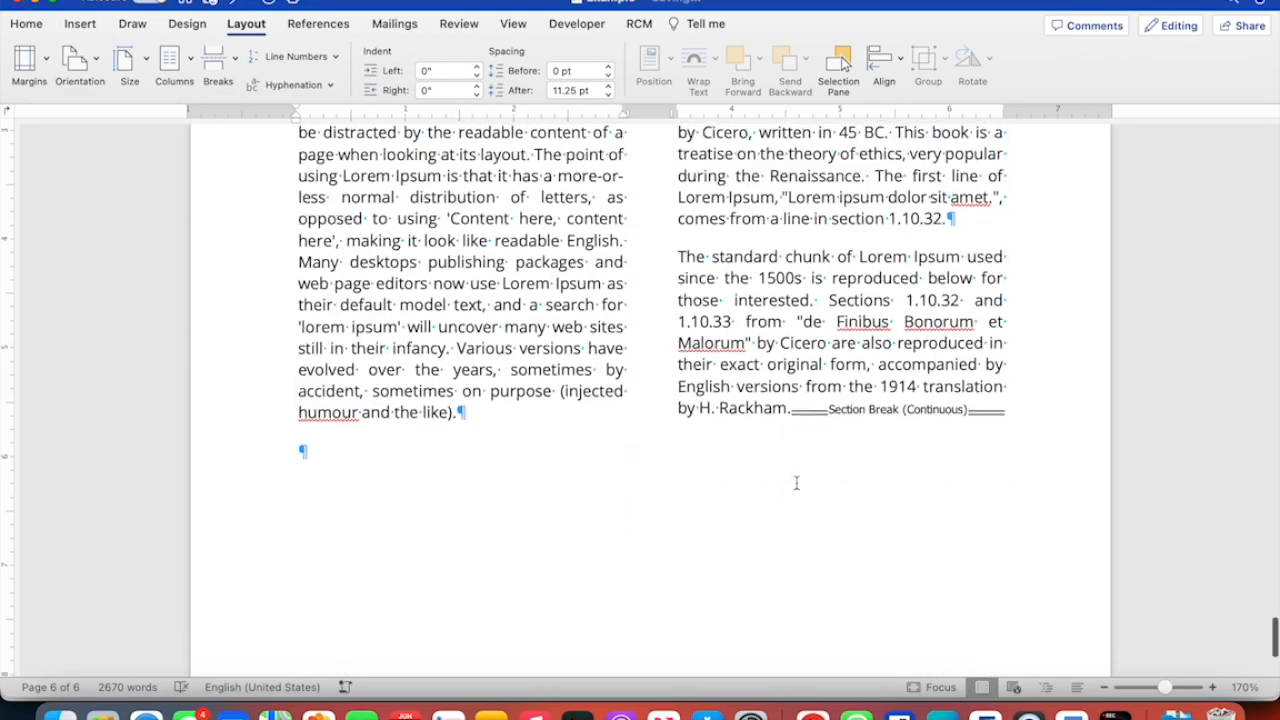
scroll(798, 470, "up", 15)
scroll(796, 483, "down", 10)
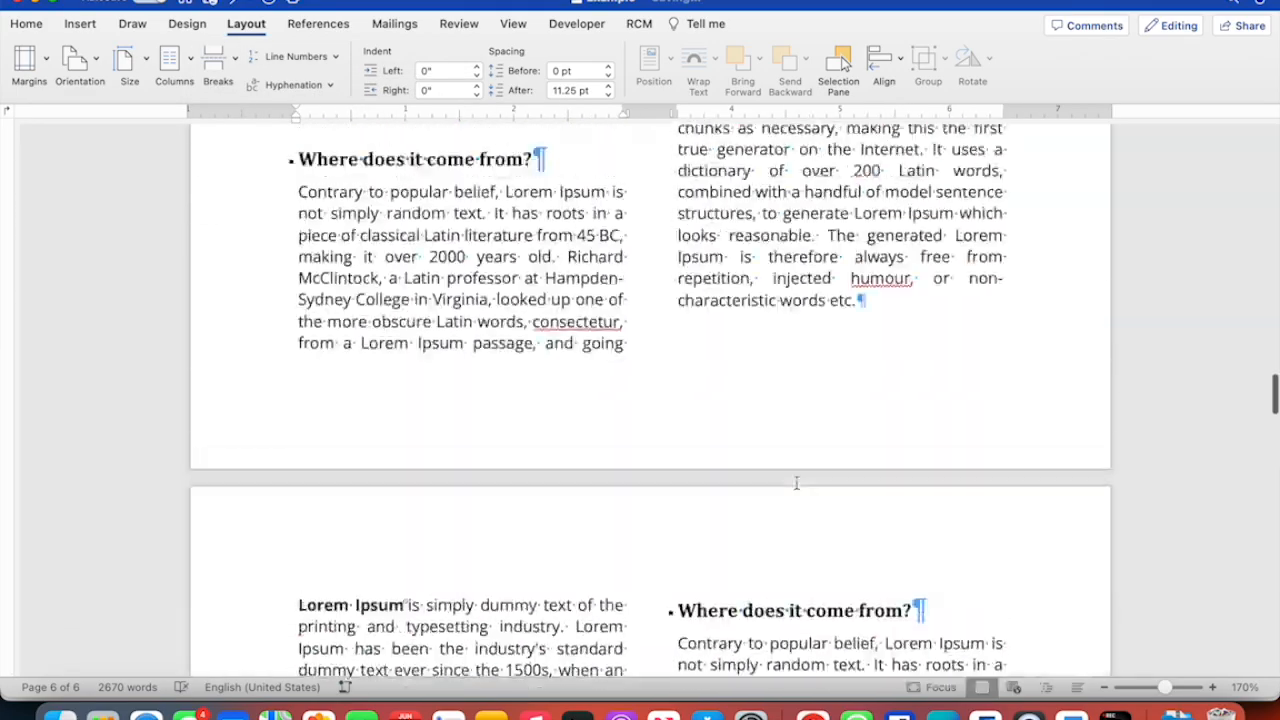
scroll(796, 483, "up", 10)
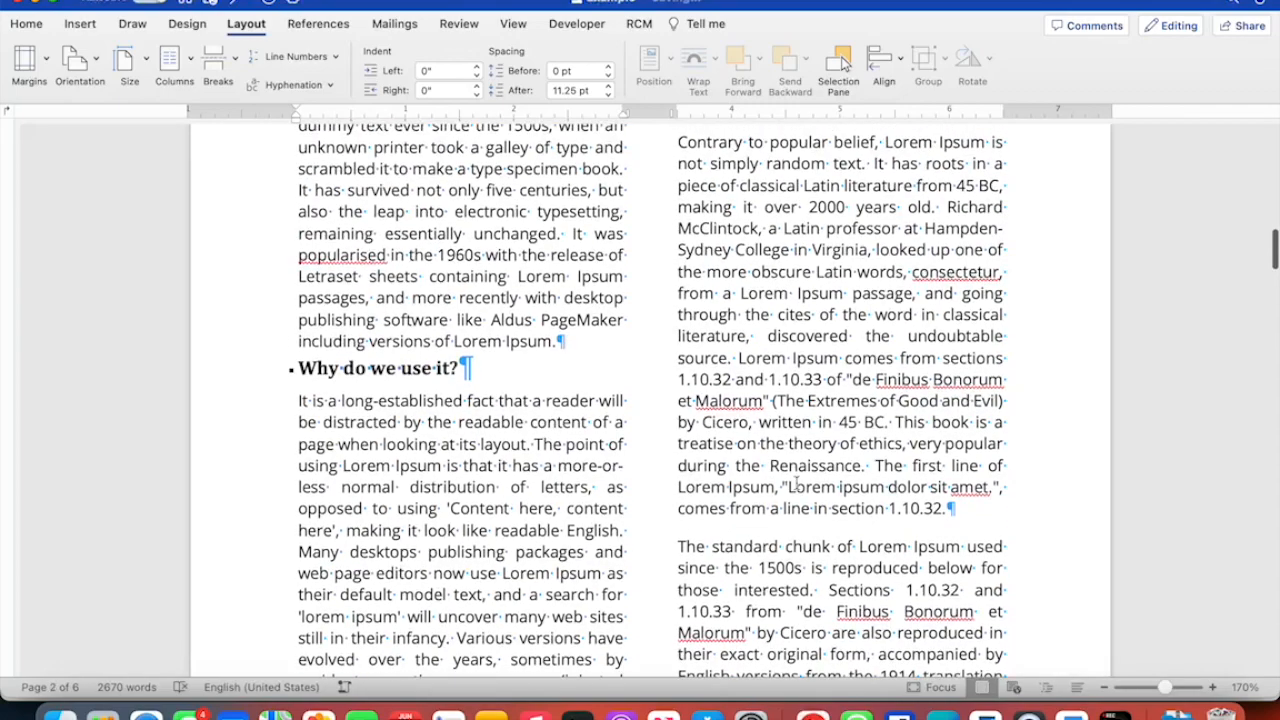
scroll(796, 483, "up", 10)
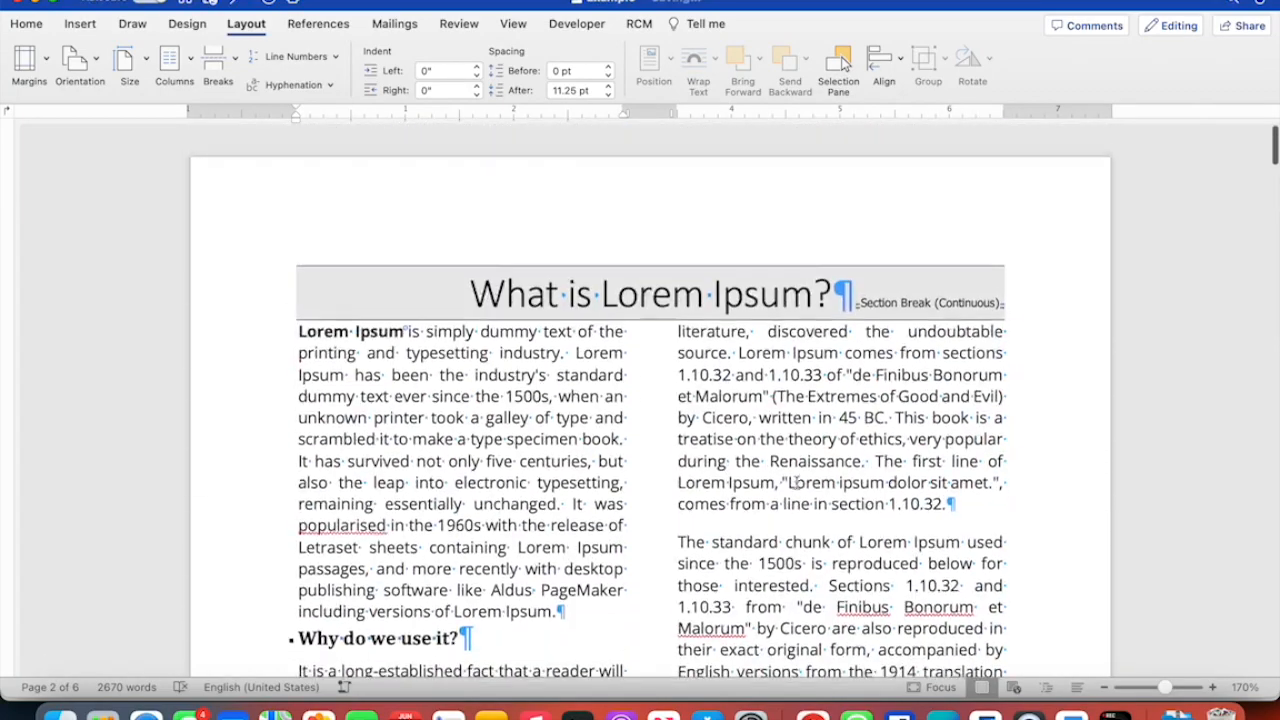